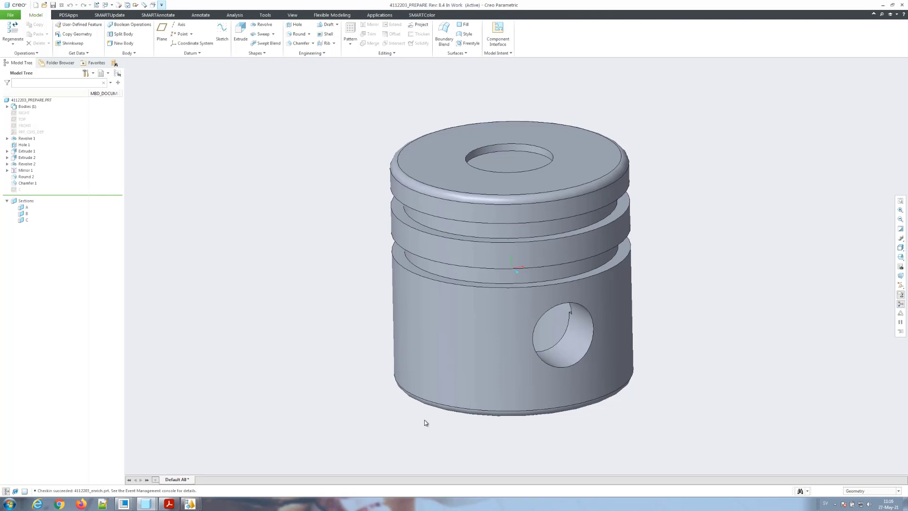
Step: Classify the piston as Model Class COMPONENT, type Metal Injection Moulding under Powdered Metal
key(ctrl+Left)
click(67, 17)
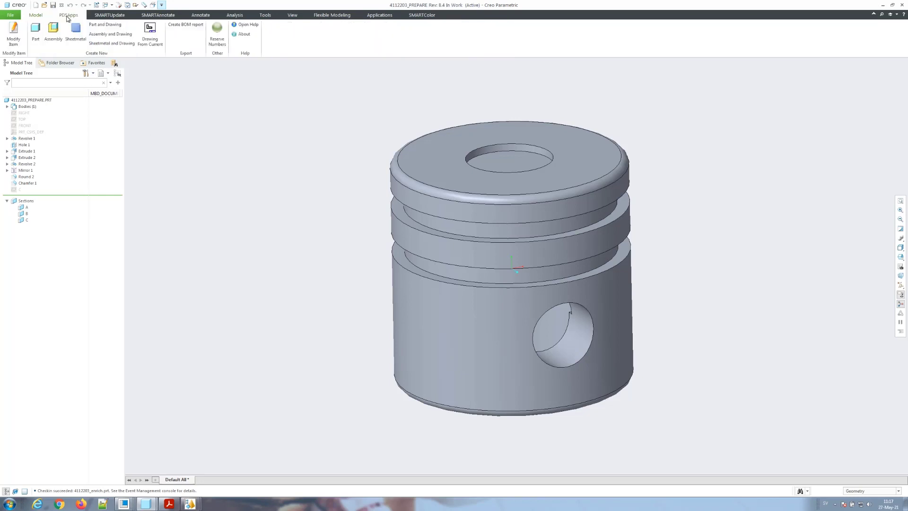
click(13, 43)
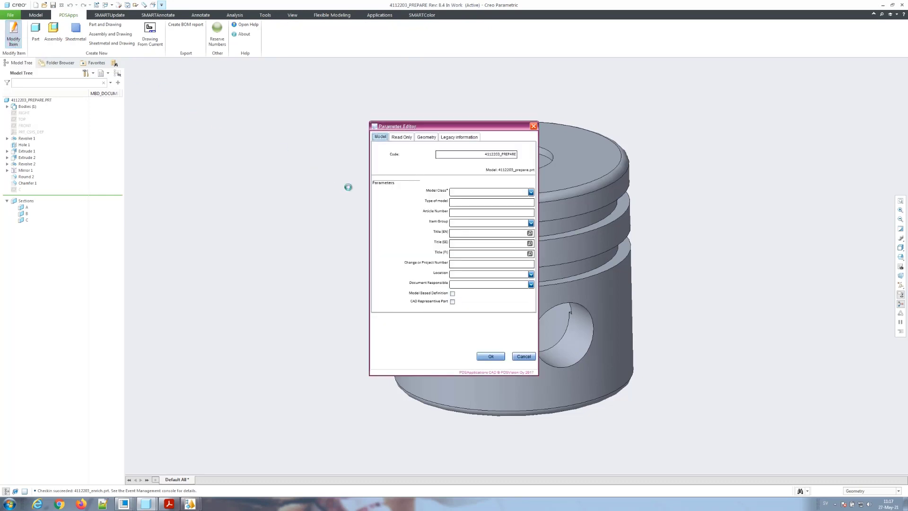
click(530, 192)
click(459, 239)
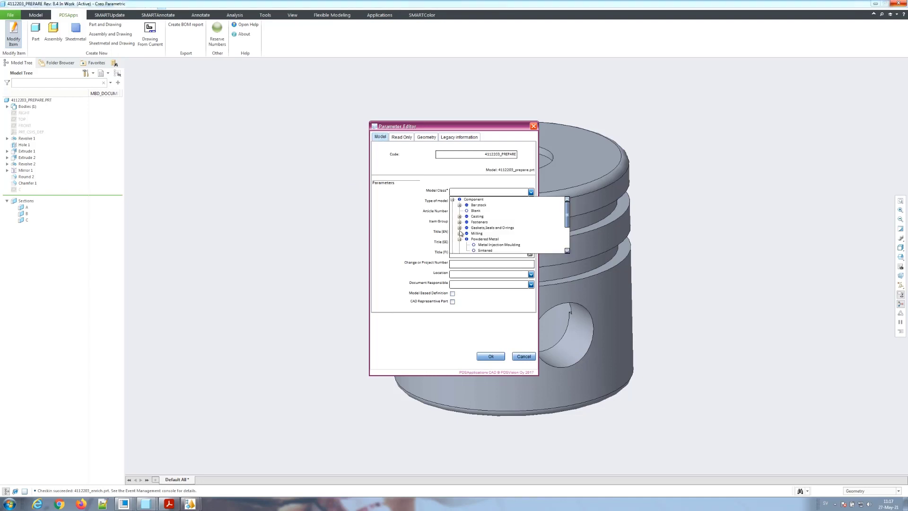
click(483, 245)
click(483, 244)
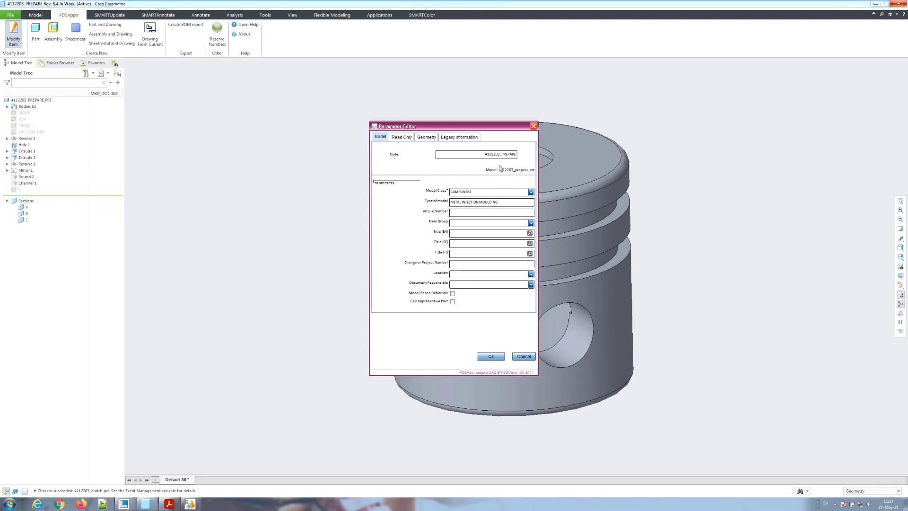
Step: Paste part code 4112203 as the Article Number and set Item Group MA100
drag(516, 154, 497, 154)
key(ctrl+c)
click(497, 212)
key(ctrl+v)
click(531, 222)
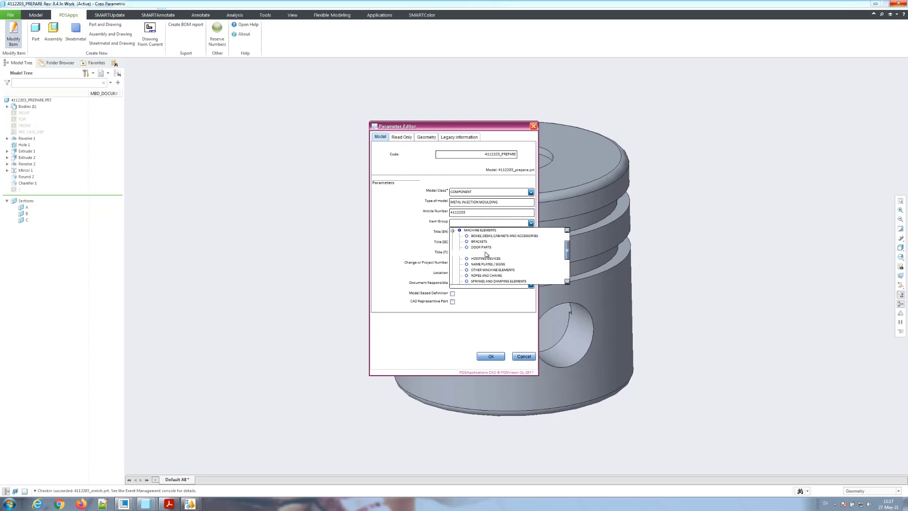
click(464, 252)
click(461, 243)
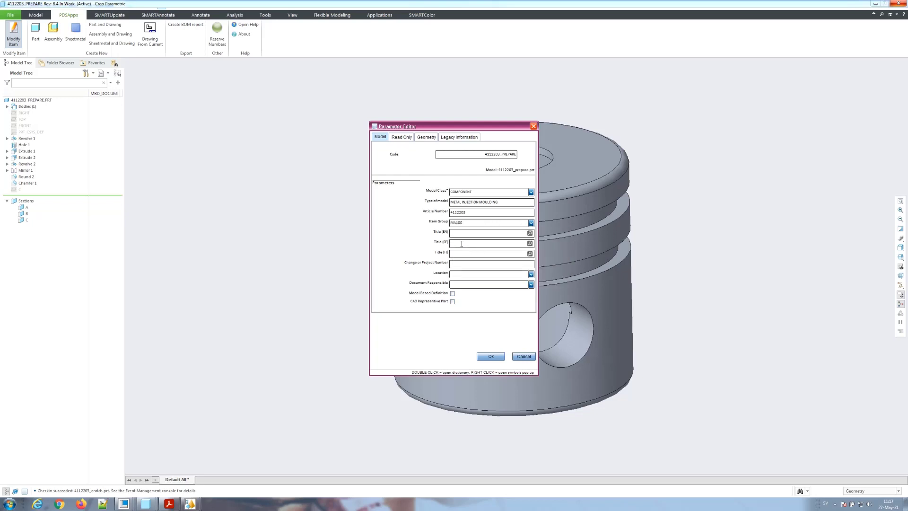
Step: Set title KOLV, project number W0123, location Gothenburg and the document owner, then save
text(Kol)
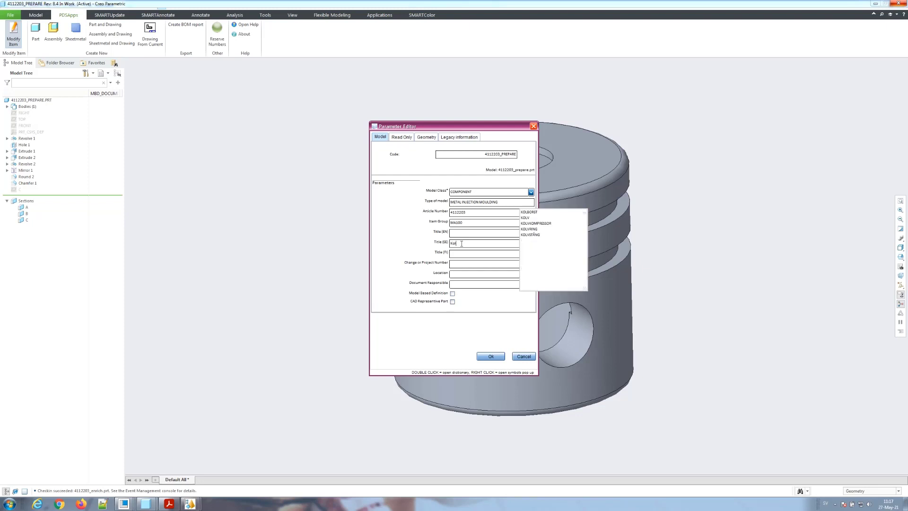
click(526, 218)
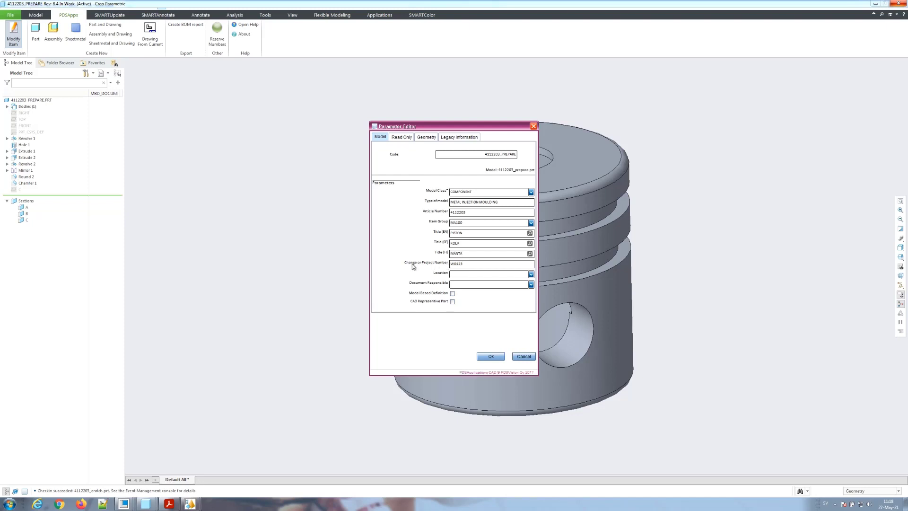
click(466, 264)
click(530, 275)
click(475, 289)
click(530, 284)
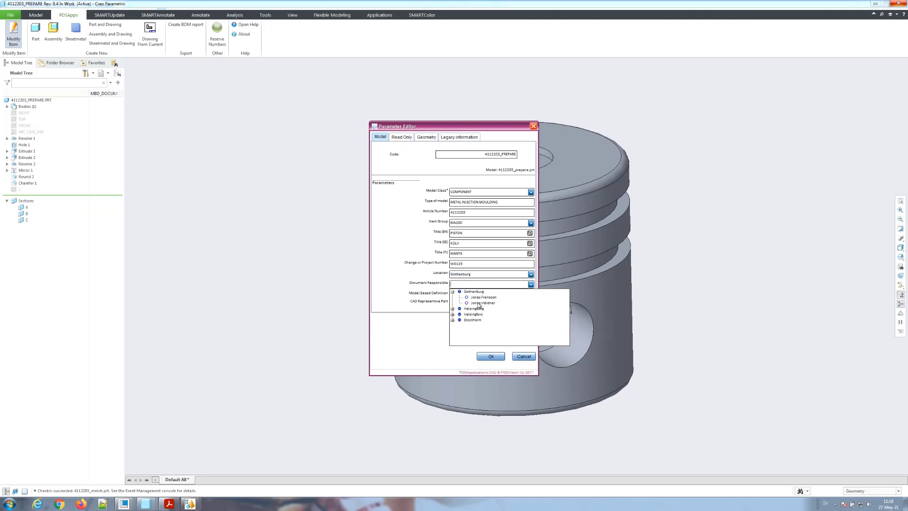
click(479, 305)
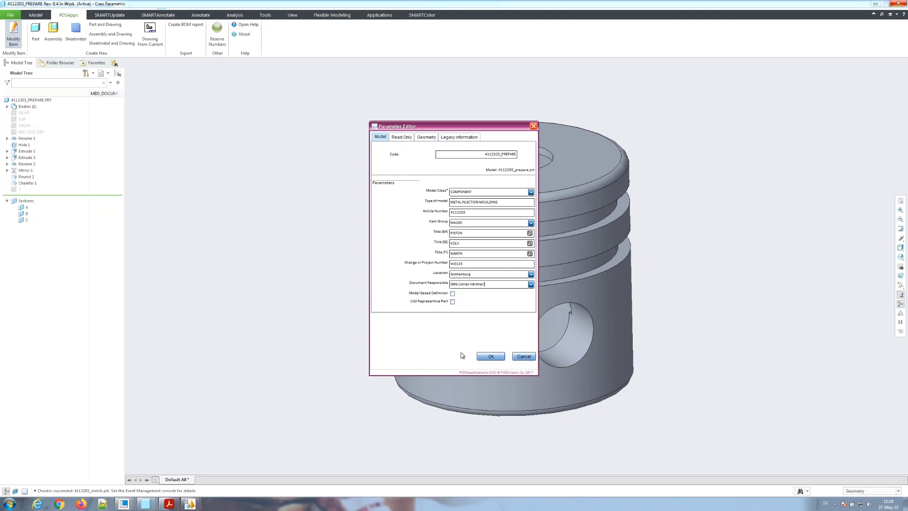
click(487, 357)
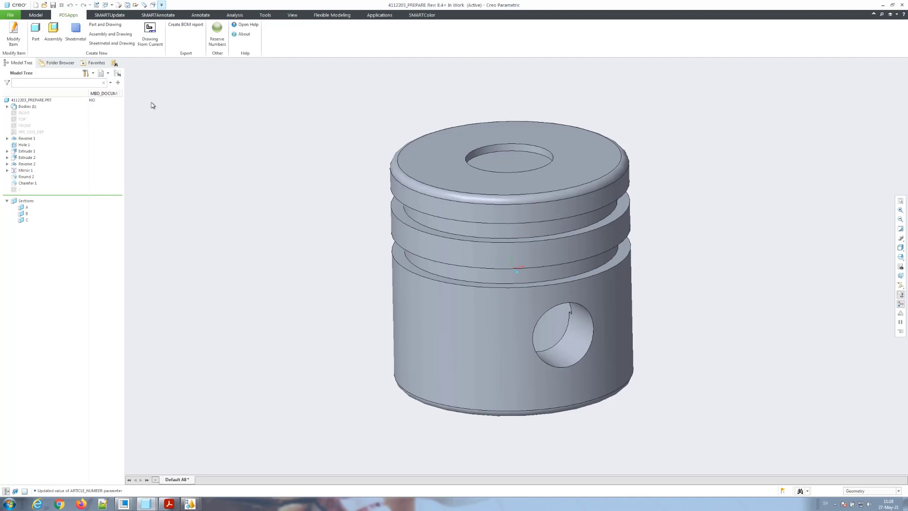
Step: Bring up the SMARTUpdate model check and update tools
click(116, 18)
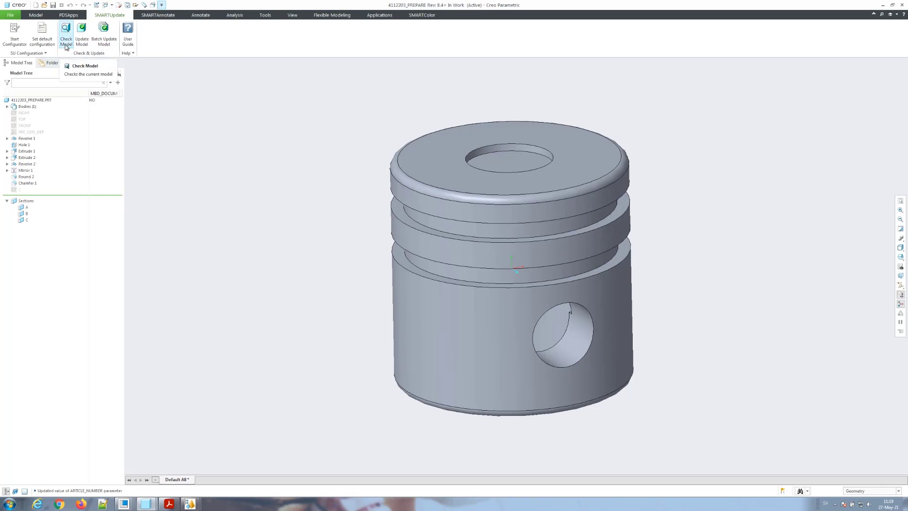
Step: Run Check Model, show the Layer Tree, and update every Conformity Section fix
click(66, 42)
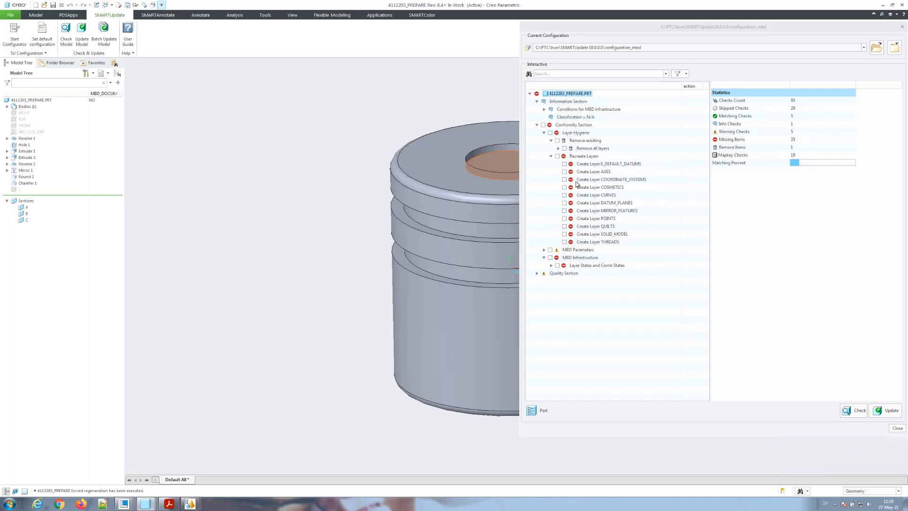
click(543, 133)
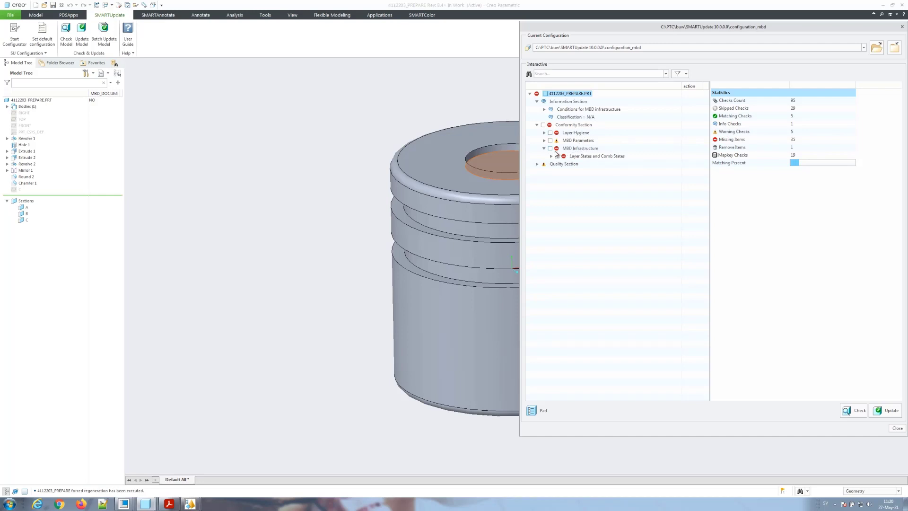
click(101, 73)
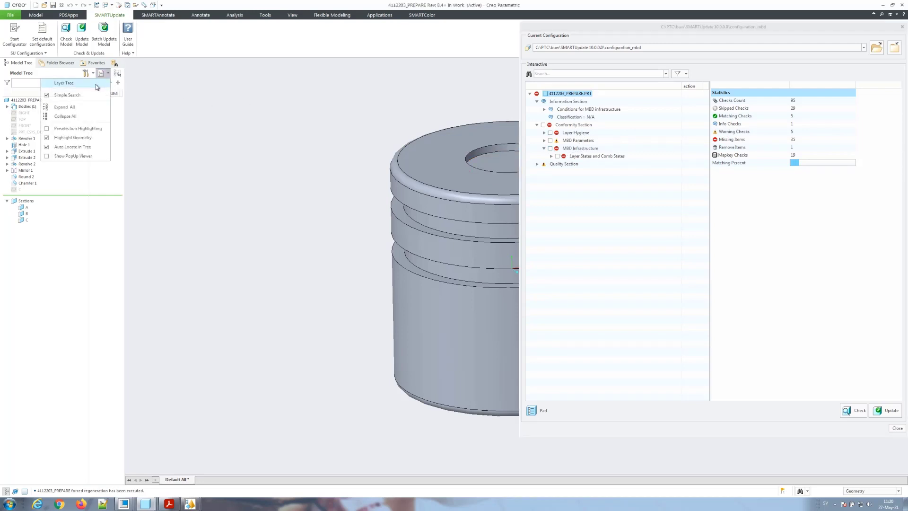
click(95, 84)
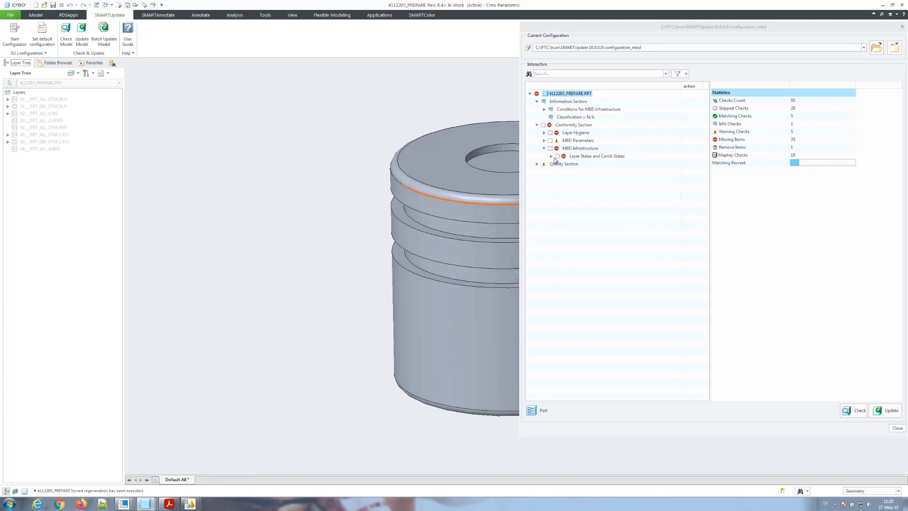
click(543, 125)
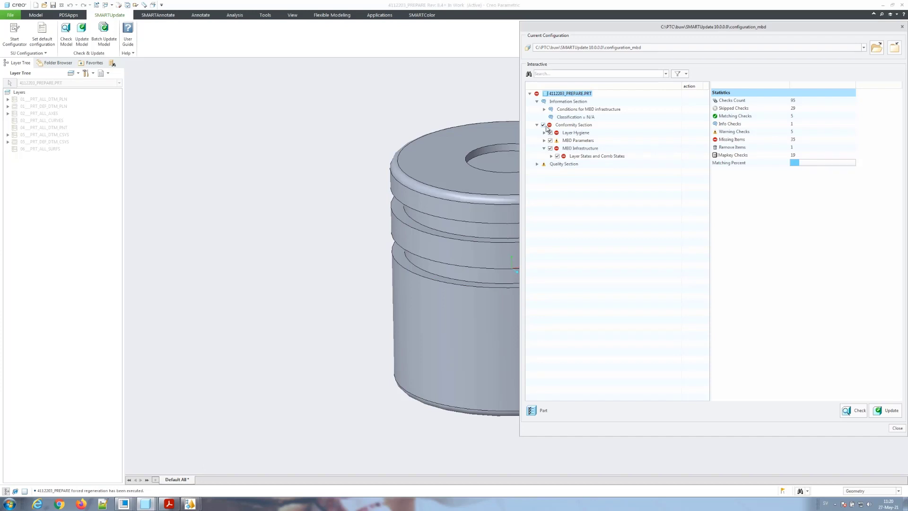
click(885, 410)
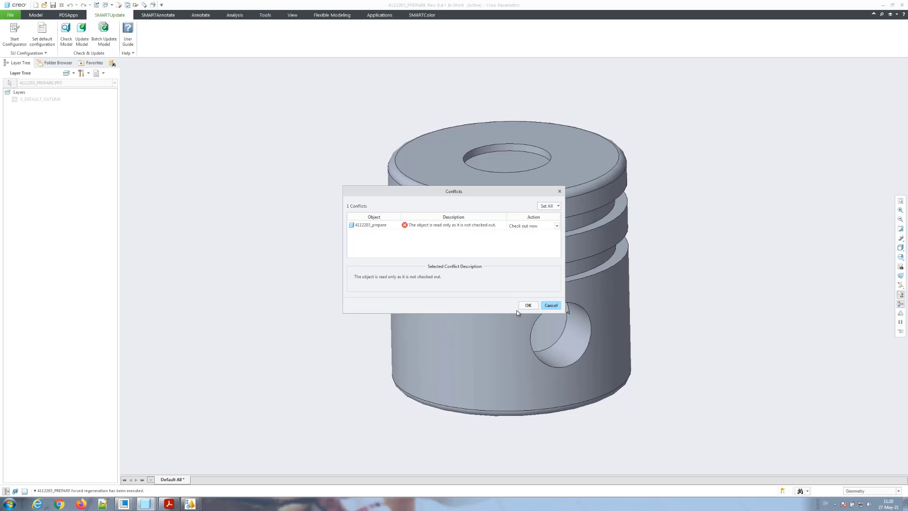
Step: Check out the read-only piston to finish the update, then close Update Results
click(527, 304)
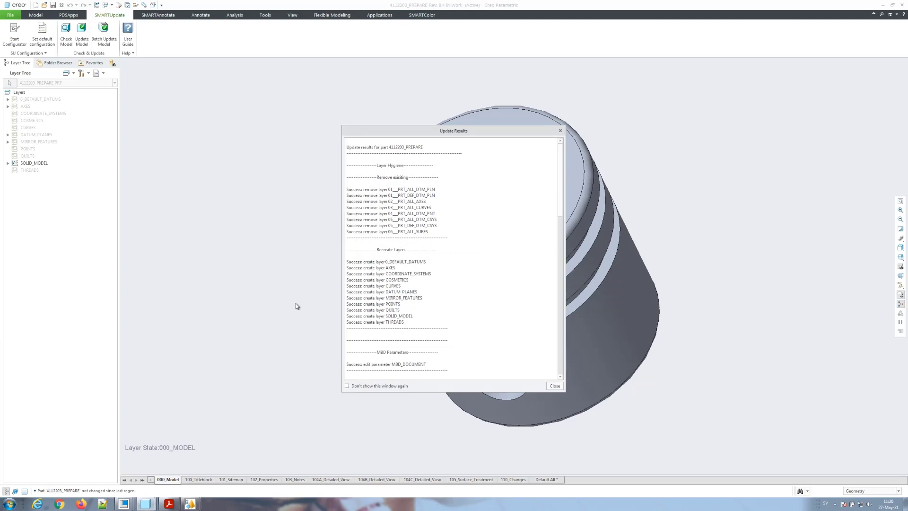
click(549, 385)
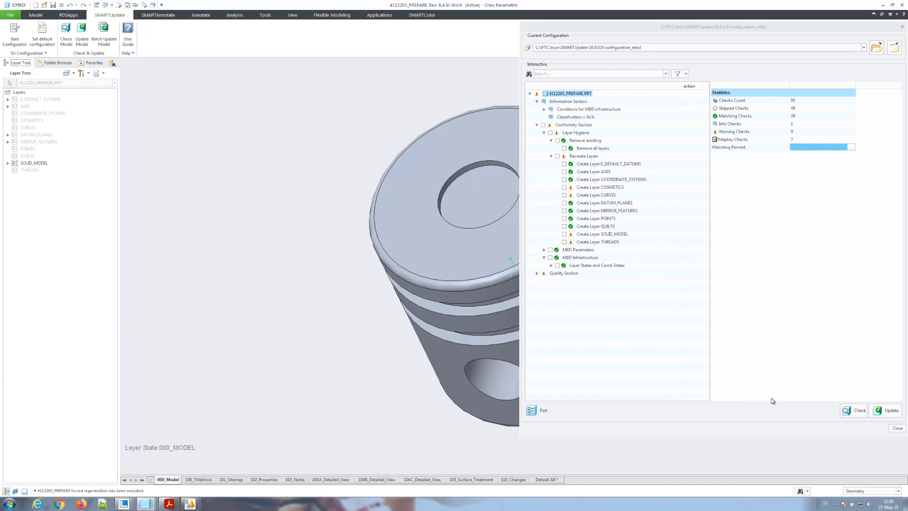
Step: Preview layer states 101_Sitemap, 102_Properties, 104B and 104C, ending on 100_Titleblock with SMARTAnnotate ready
click(897, 427)
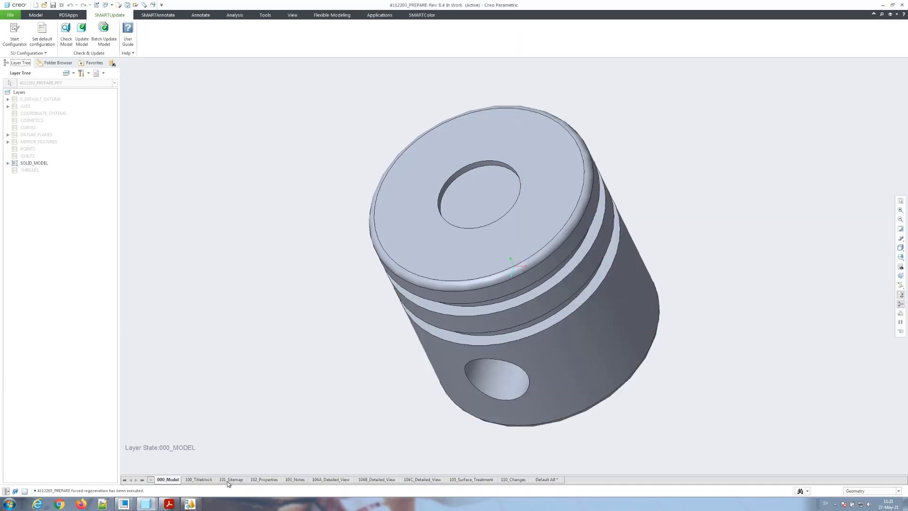
click(199, 480)
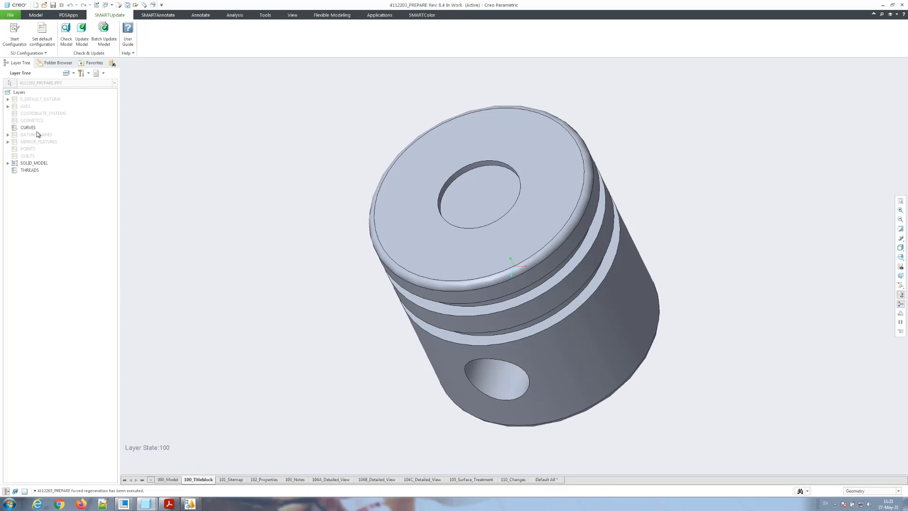
click(229, 480)
click(260, 480)
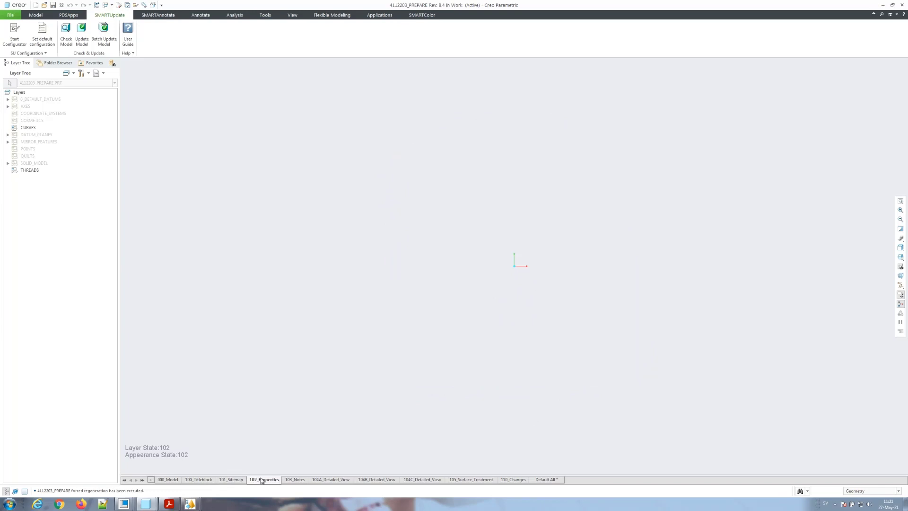
click(236, 479)
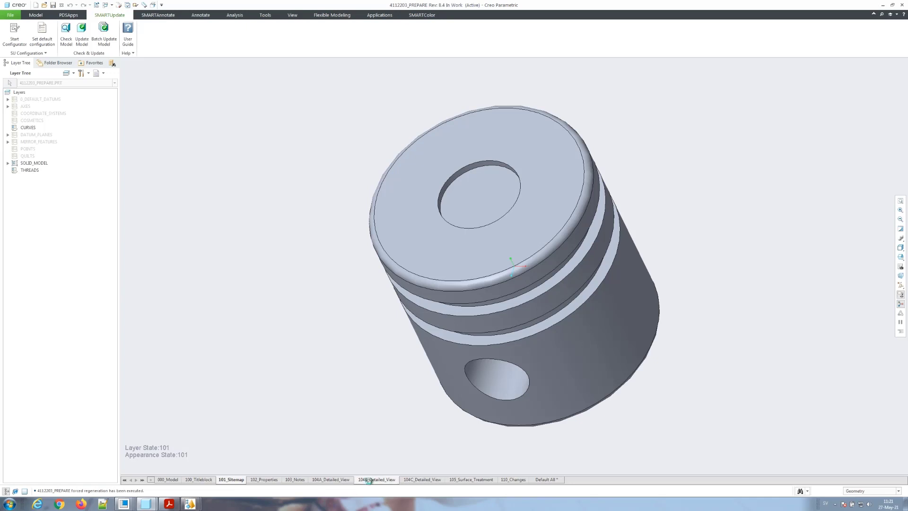
click(369, 479)
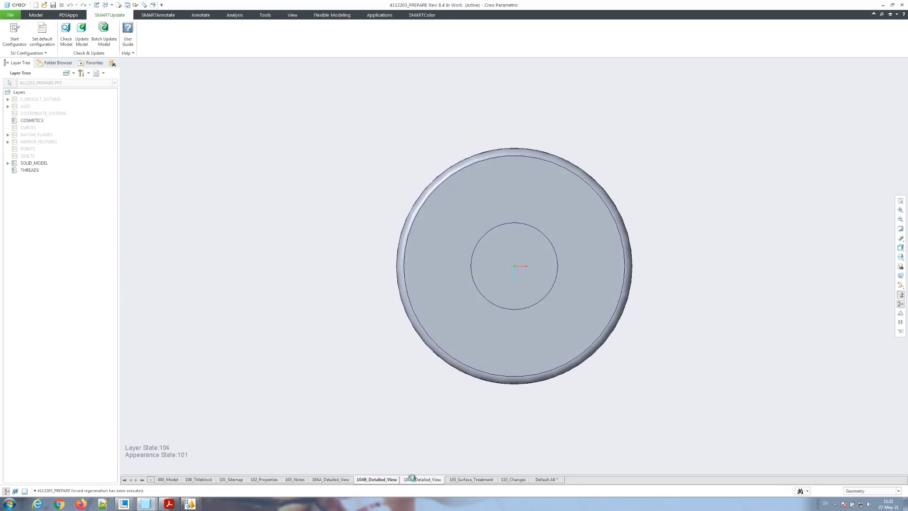
click(413, 479)
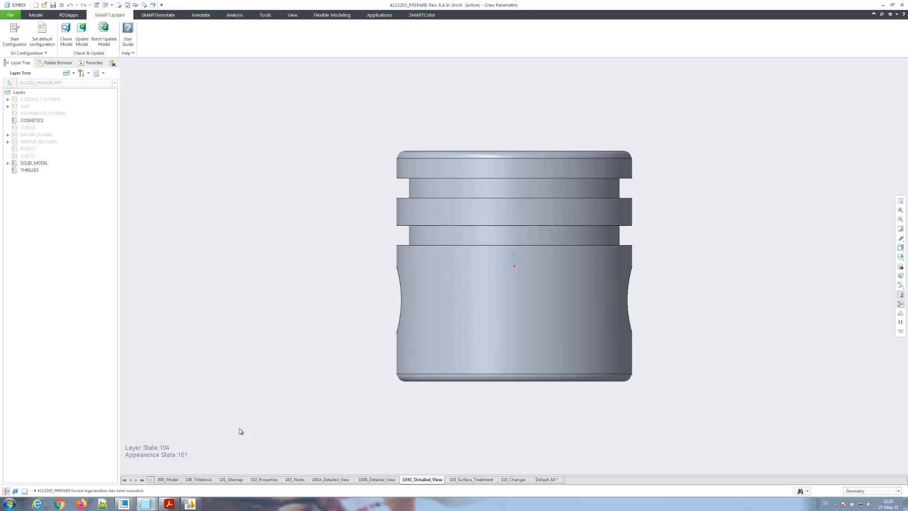
click(199, 480)
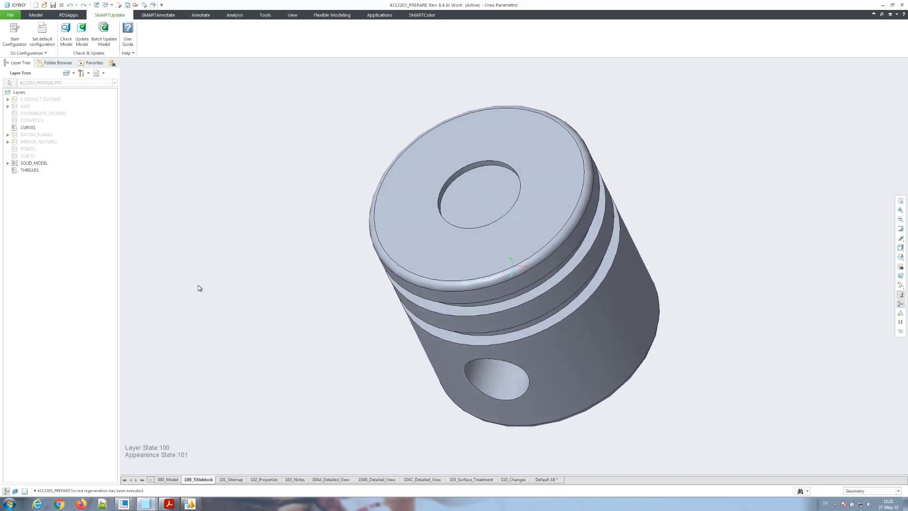
click(156, 19)
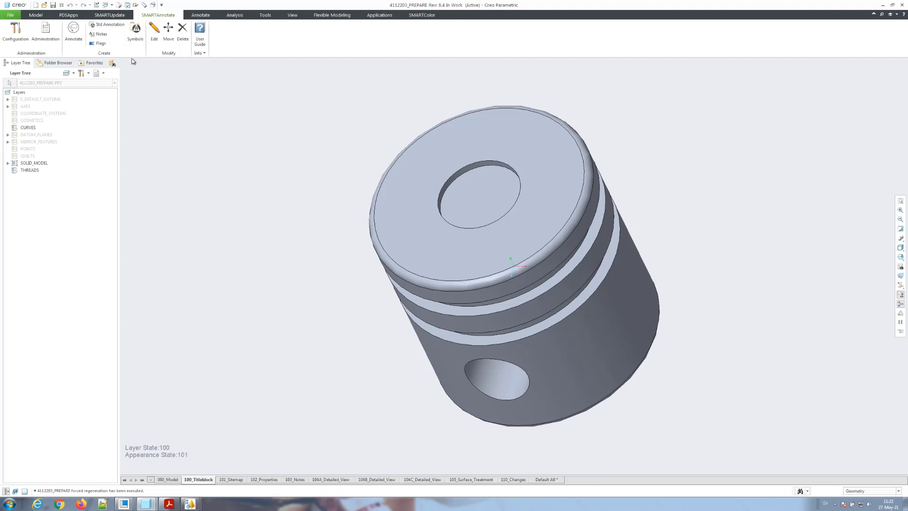
Step: In the SMARTAnnotate symbols, filter to Machined parts and select the MBD Header
click(73, 38)
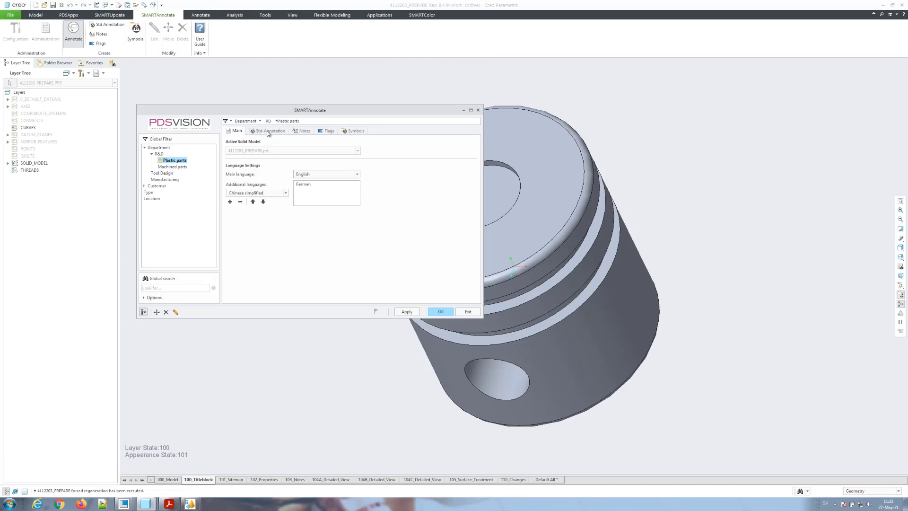
click(353, 132)
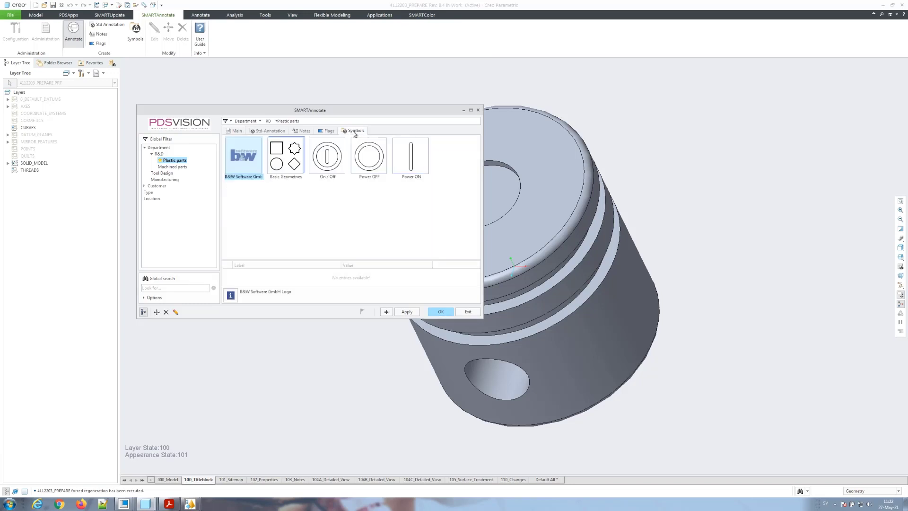
click(180, 168)
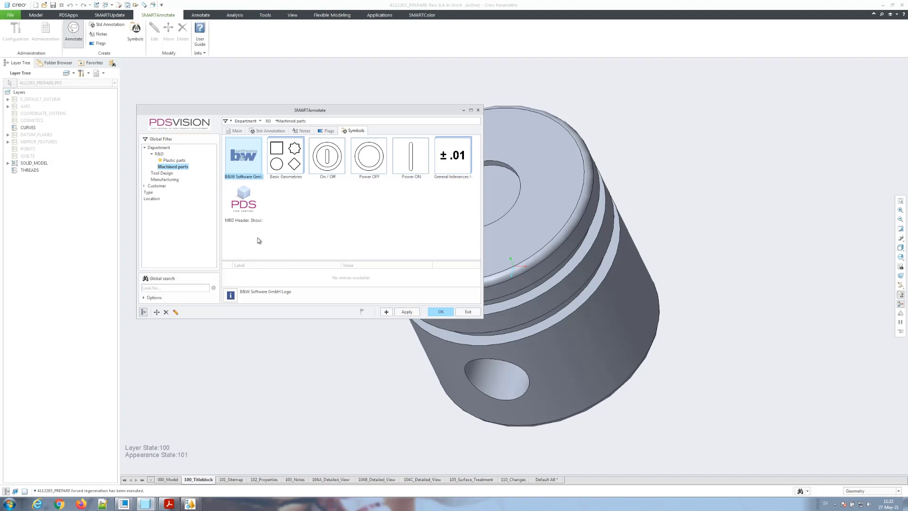
click(243, 211)
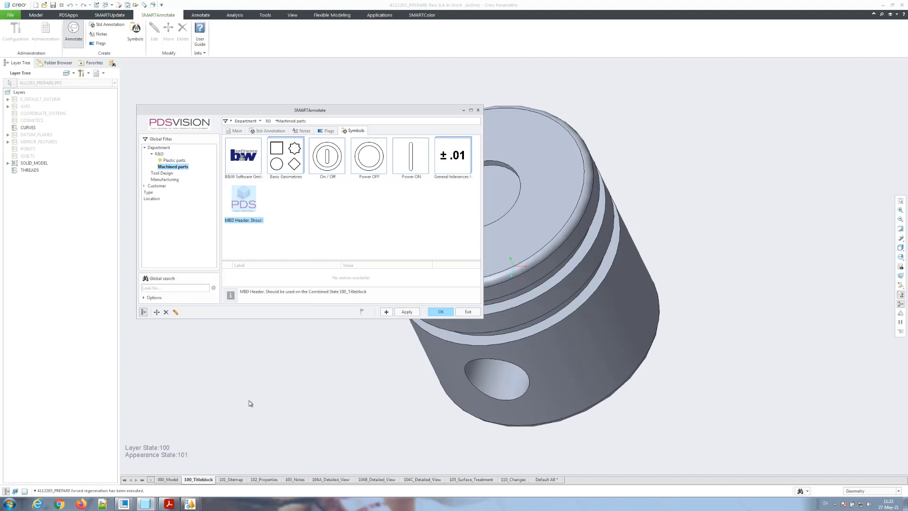
Step: Drop the MBD Header title block at the piston's lower left and confirm the placement
click(390, 314)
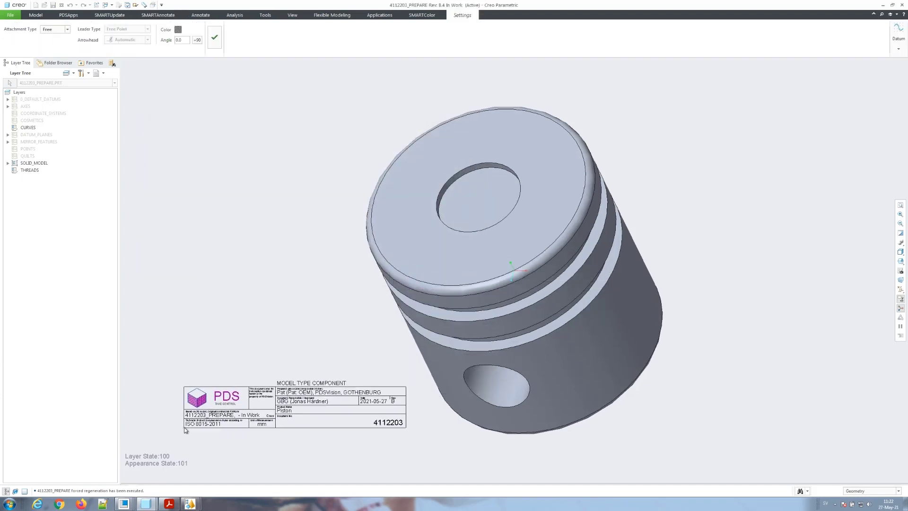
click(185, 430)
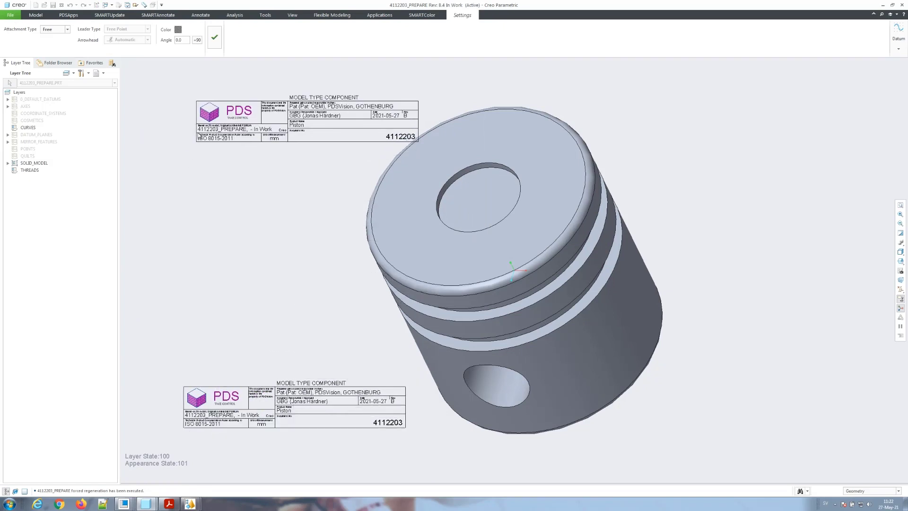
click(214, 38)
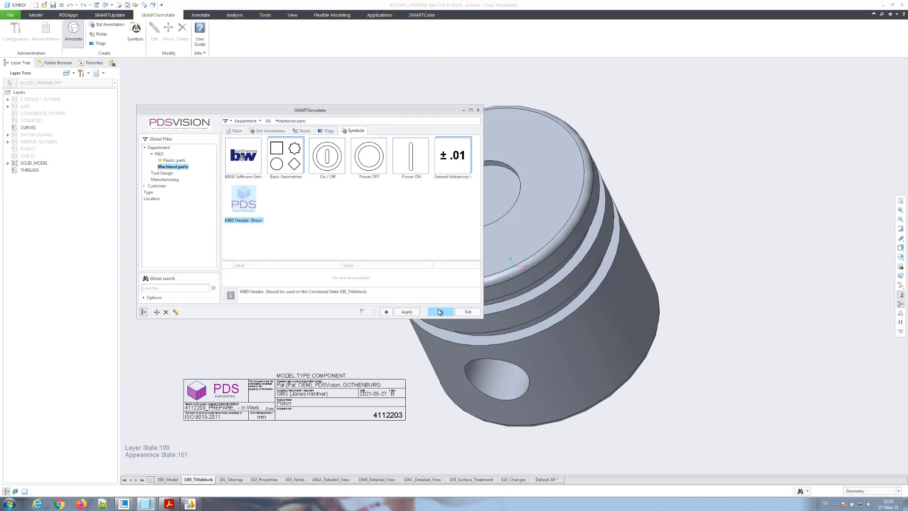
click(439, 312)
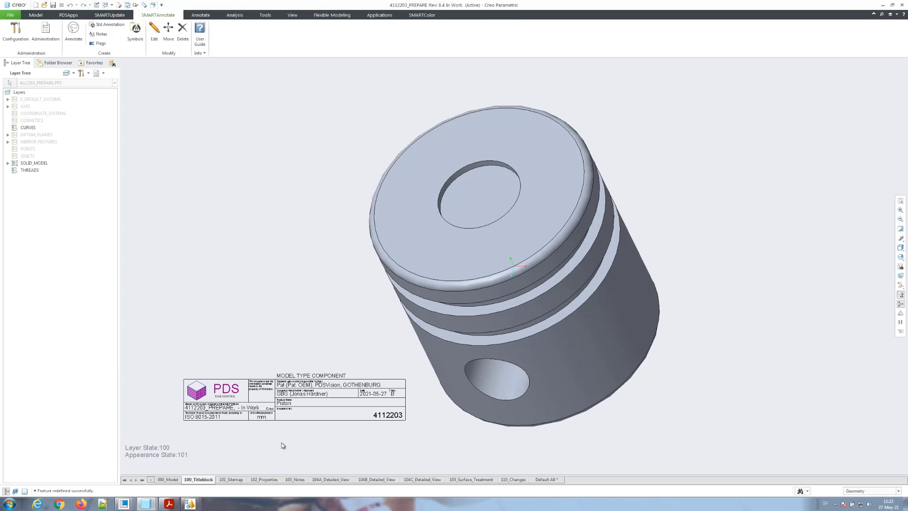
Step: In 102_Properties, build the Machined parts standard annotation with General data plus Dimensions and Geometry
click(265, 480)
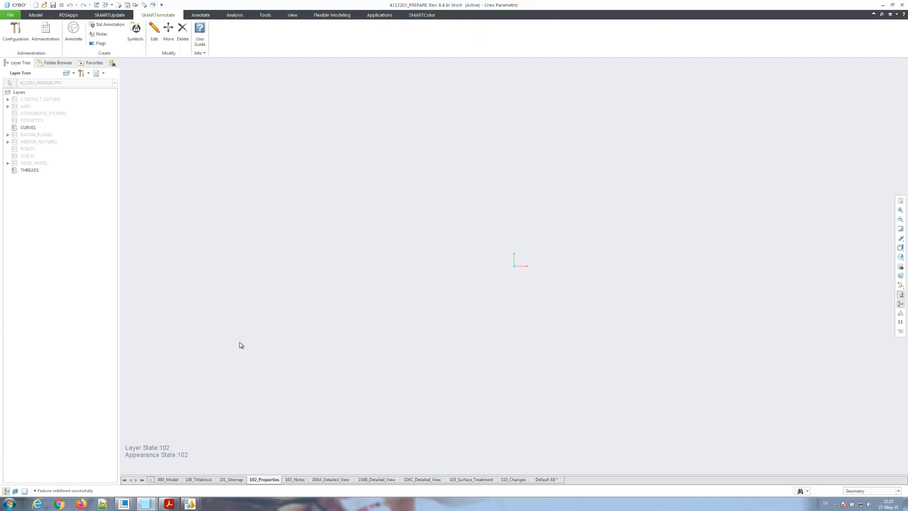
click(74, 41)
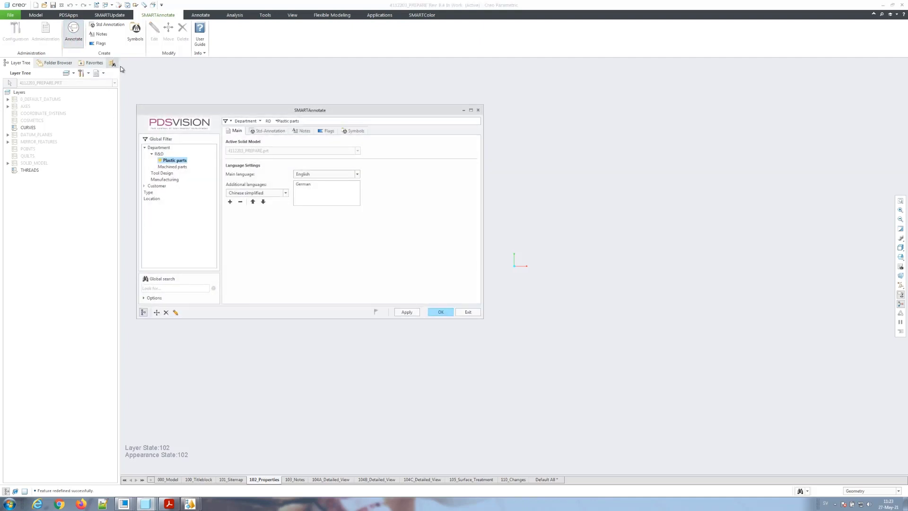
click(174, 166)
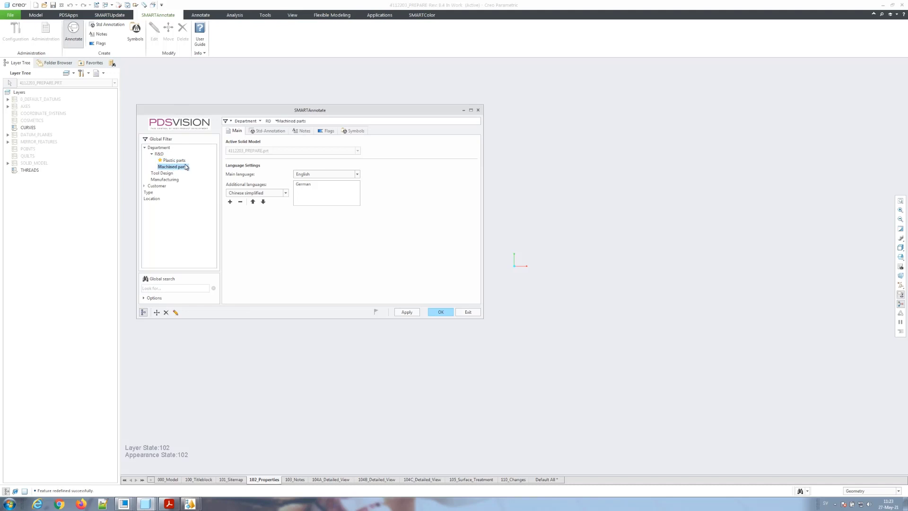
click(278, 132)
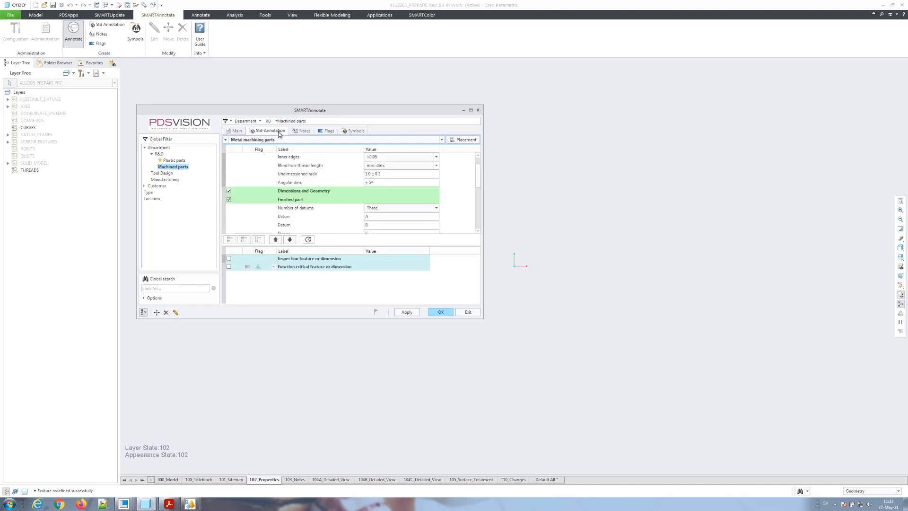
click(258, 239)
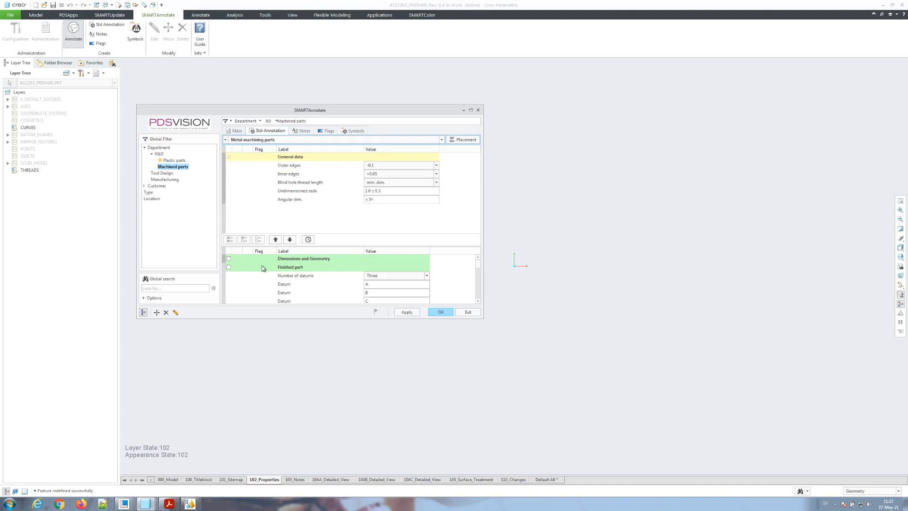
click(228, 259)
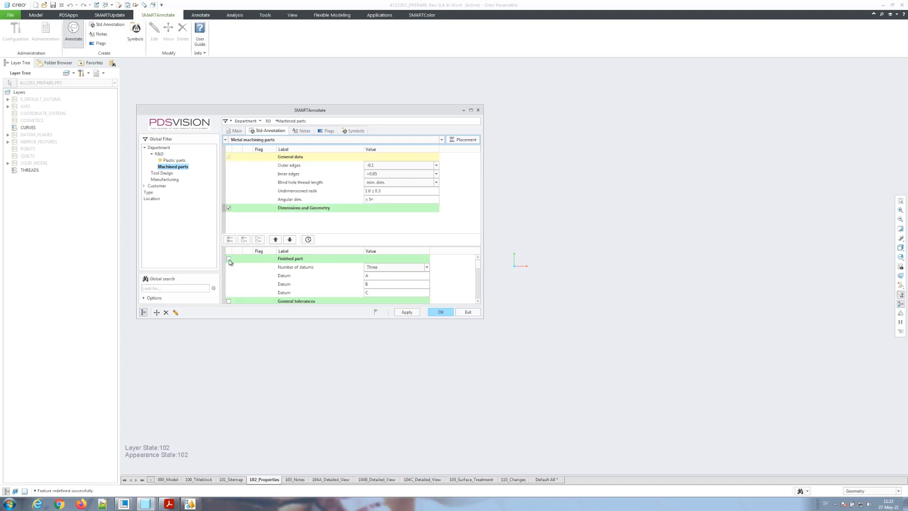
Step: Assign the Metal machining parts tolerance table to 102_PROPERTIES and apply it to the model
click(454, 140)
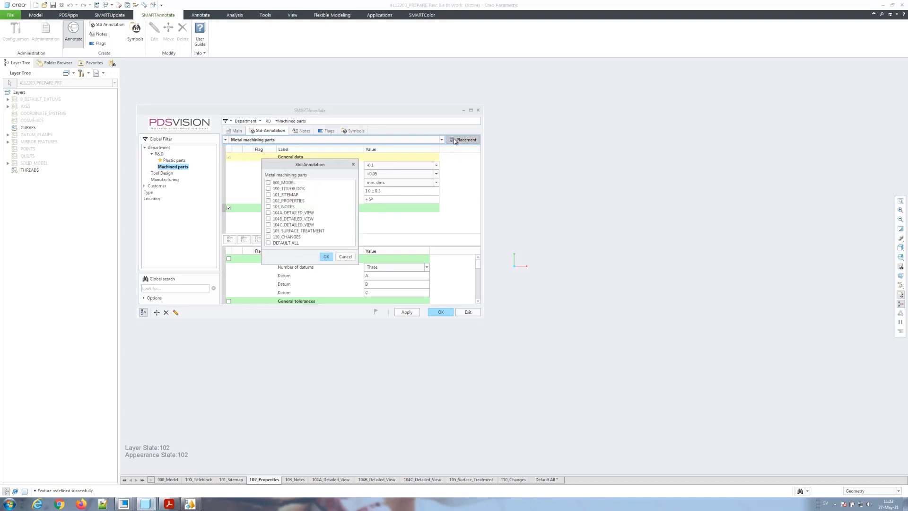
click(269, 201)
click(326, 257)
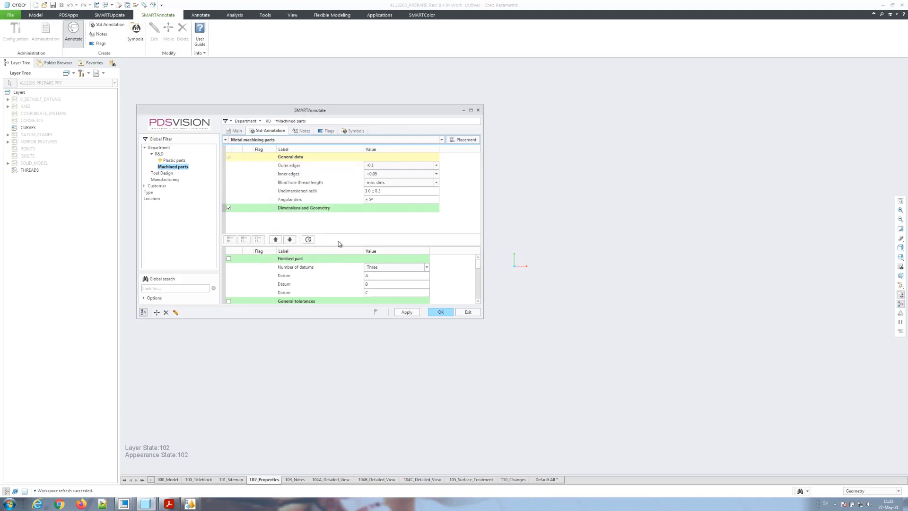
click(411, 312)
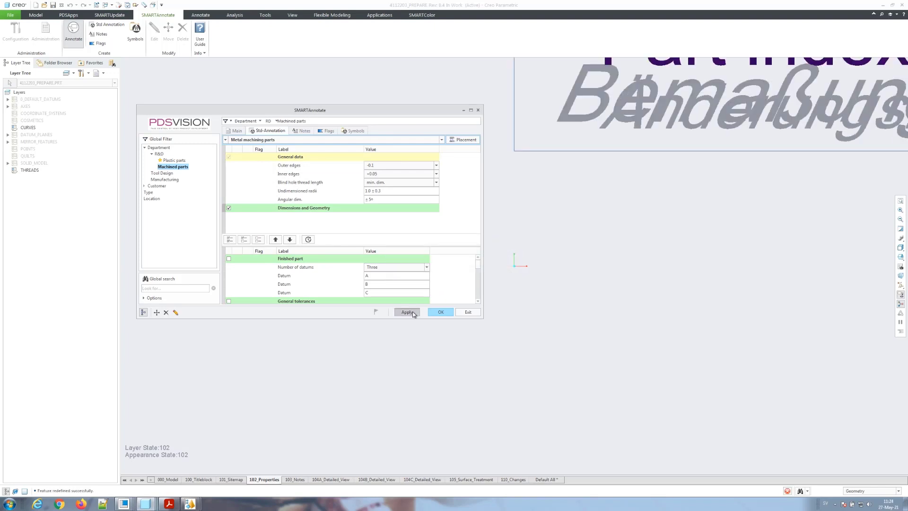
click(439, 312)
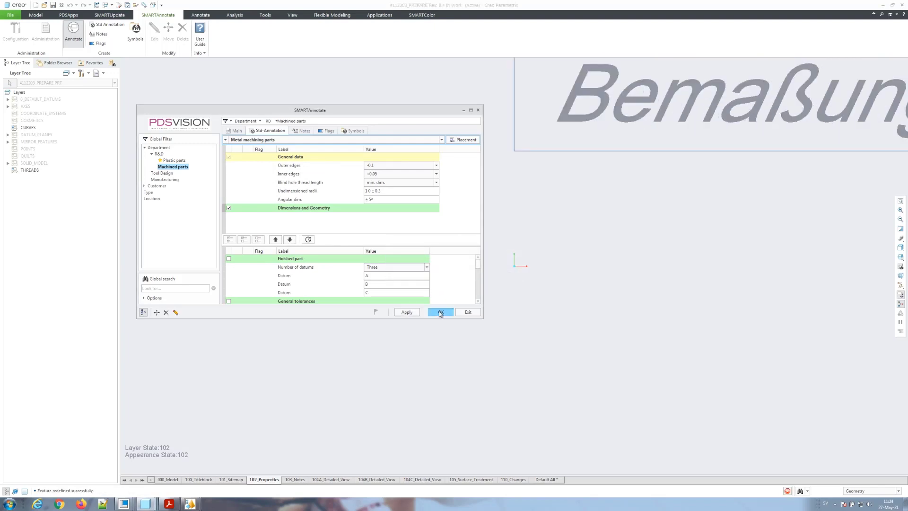
scroll(406, 305, up, 10)
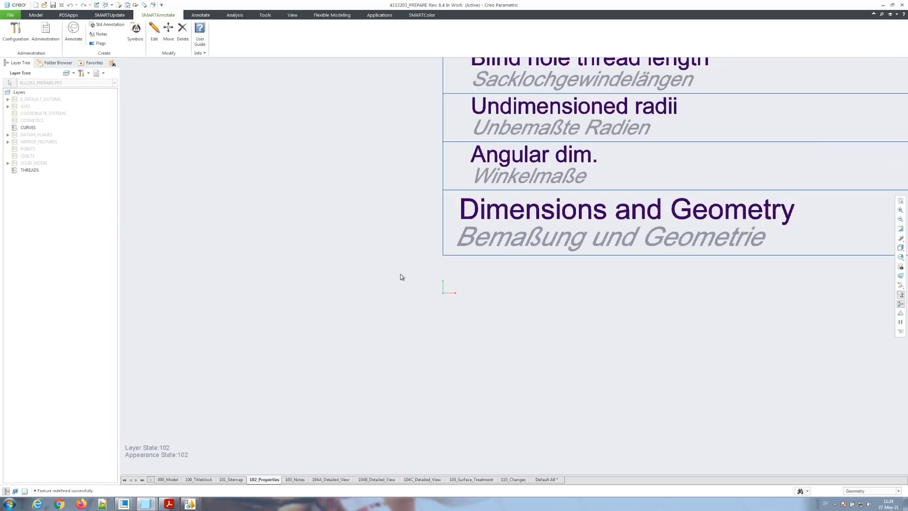
Step: Zoom to fit the General data table and switch to the Annotate ribbon tools
scroll(548, 180, down, 1)
scroll(548, 180, down, 1)
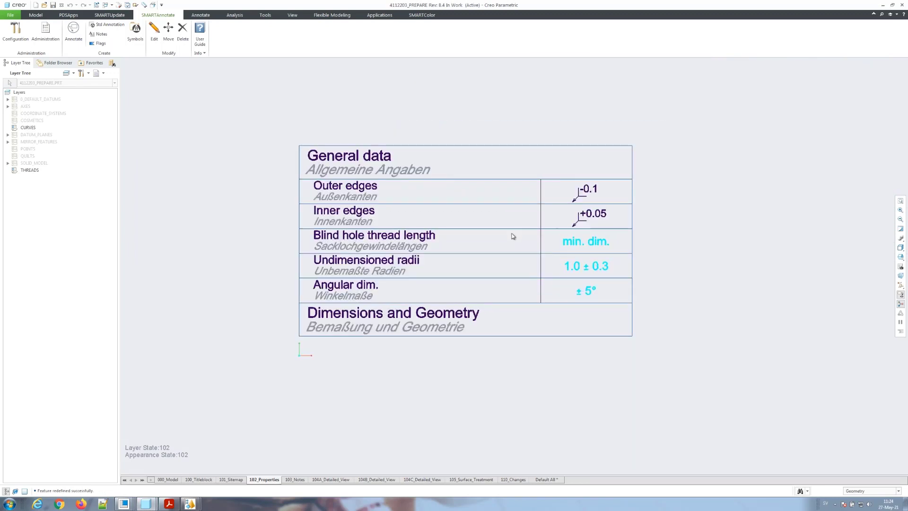
scroll(506, 260, down, 1)
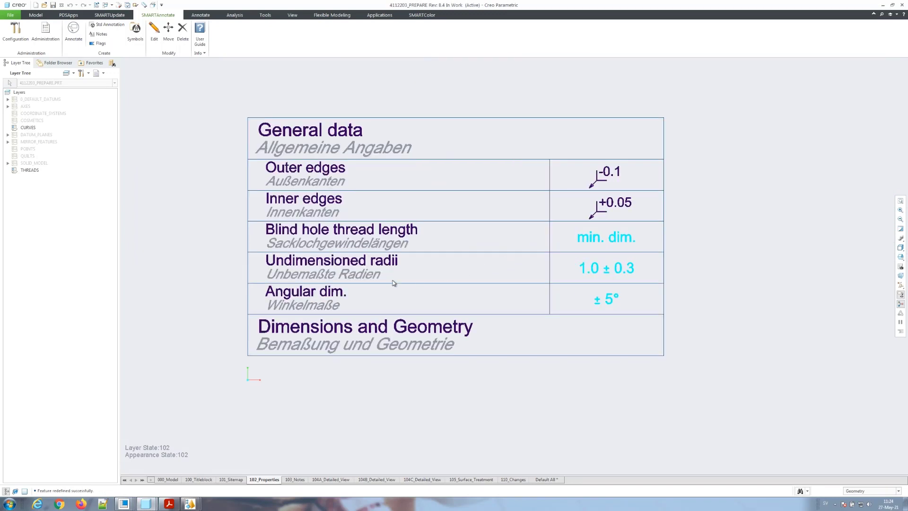
click(199, 15)
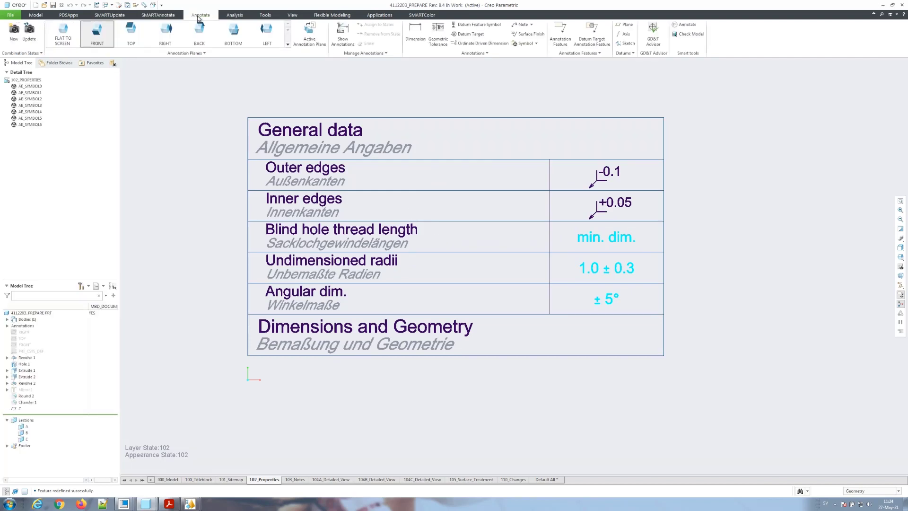
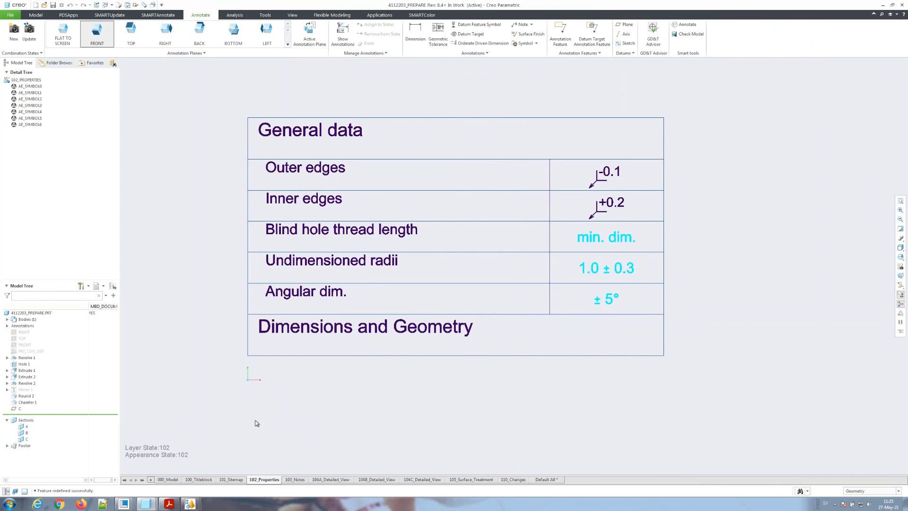
Step: Open the Windows list of currently open parts
click(105, 4)
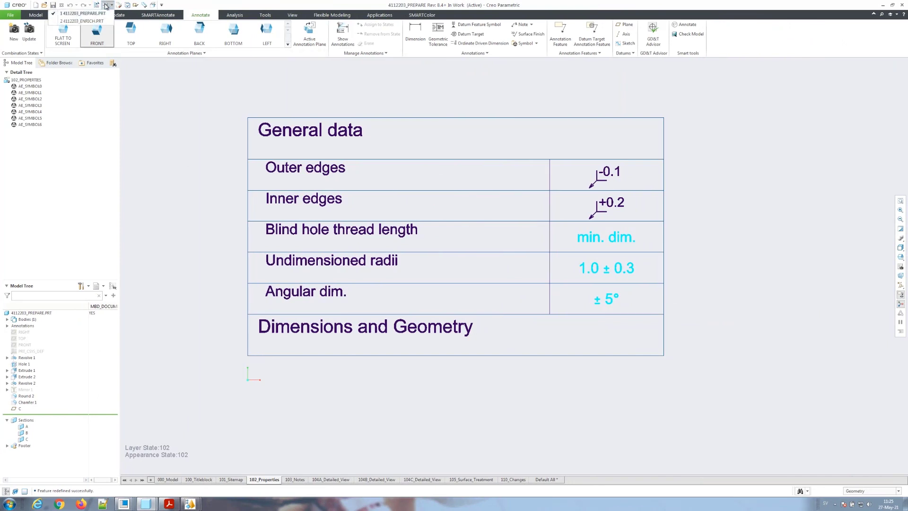
Step: In 4112203_ENRICH, step through the 101_Sitemap, 103_Notes and 104A_Detailed_View states, then orbit the piston
click(90, 21)
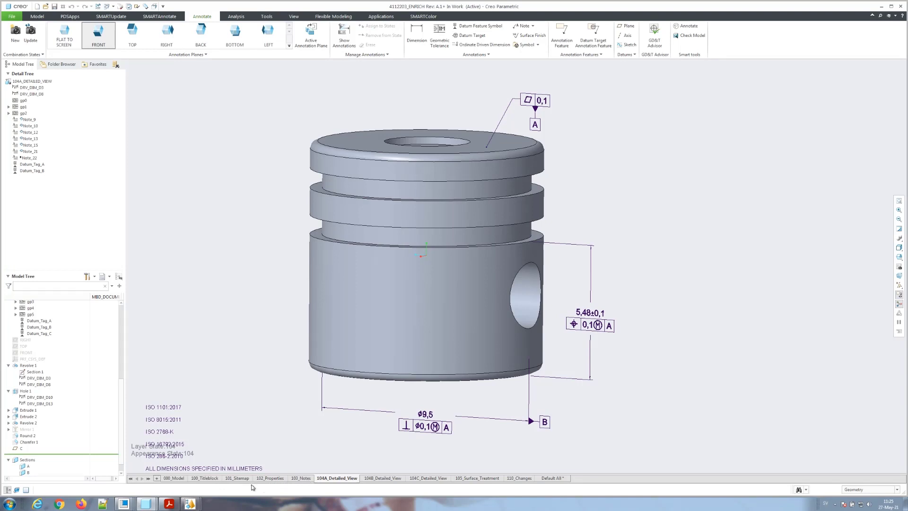
click(233, 477)
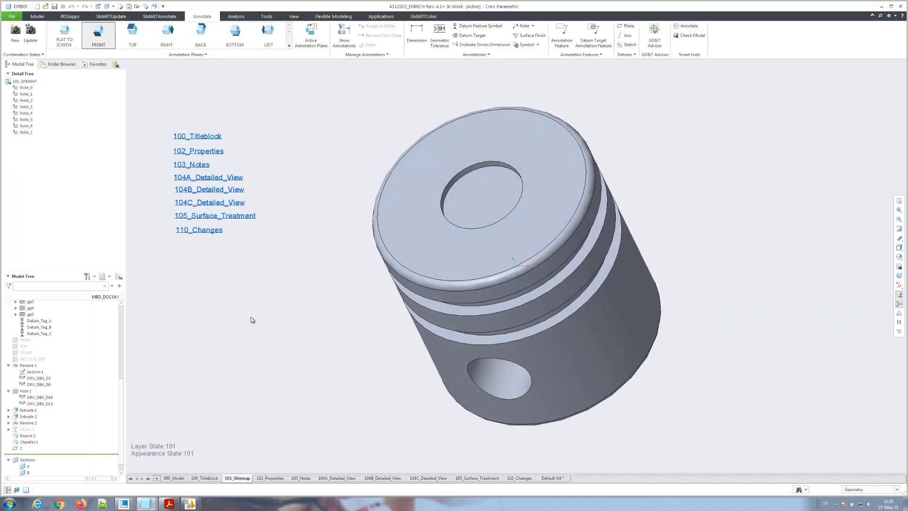
click(200, 177)
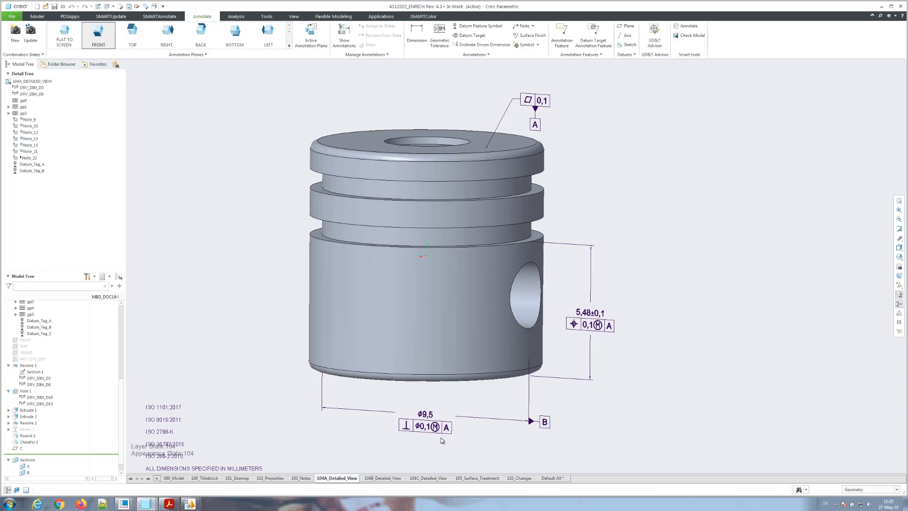
click(300, 478)
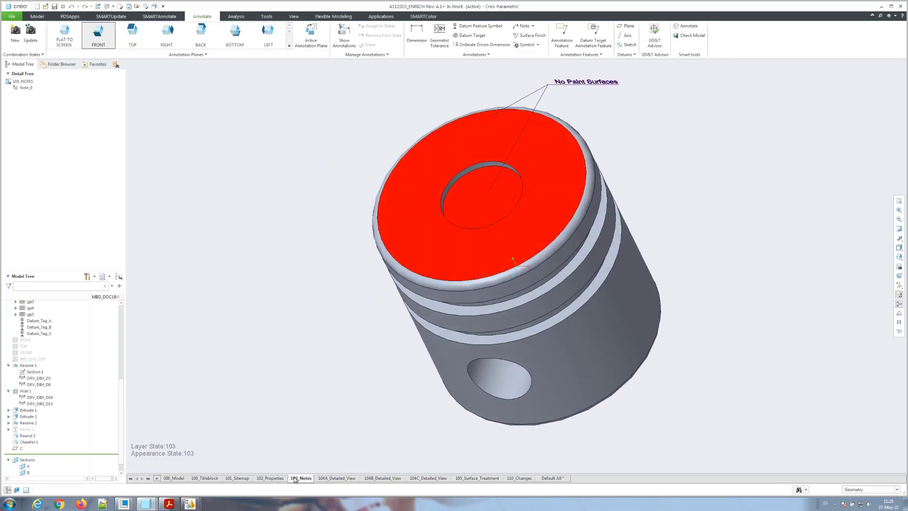
mouse_move(311, 480)
click(322, 478)
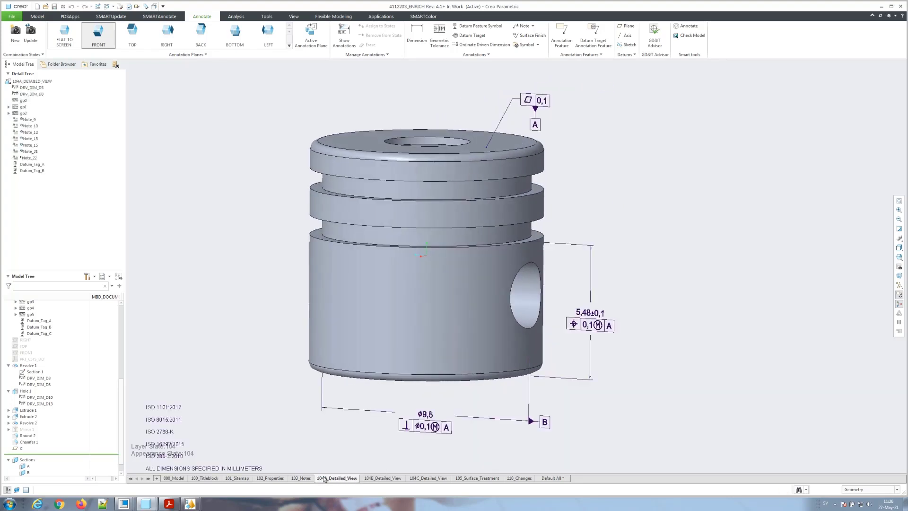
middle_drag(411, 109, 412, 145)
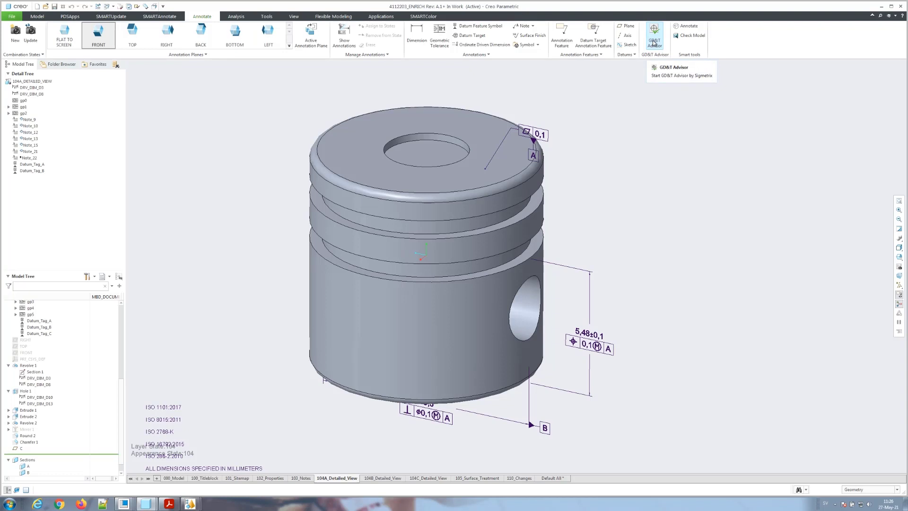
Step: In GD&T Advisor, define a blind hole tolerance feature from the top hole's wall and bottom
click(654, 42)
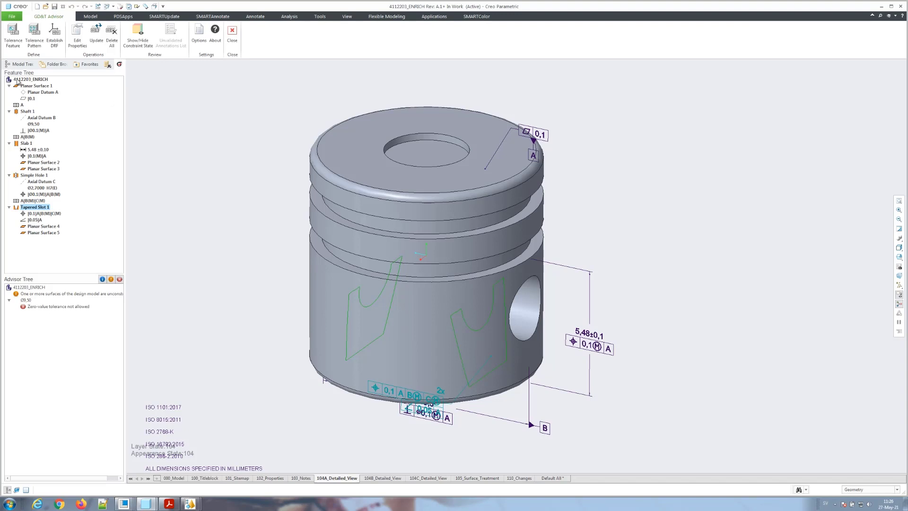
click(13, 39)
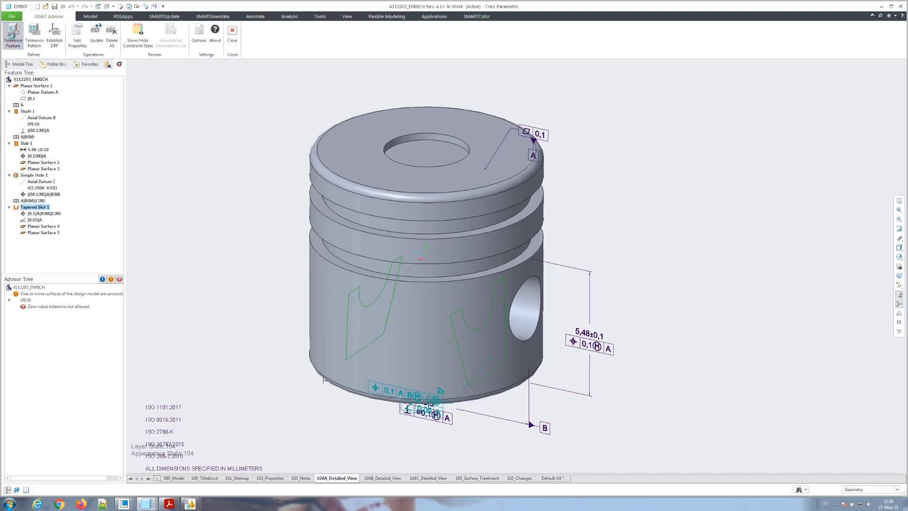
click(418, 136)
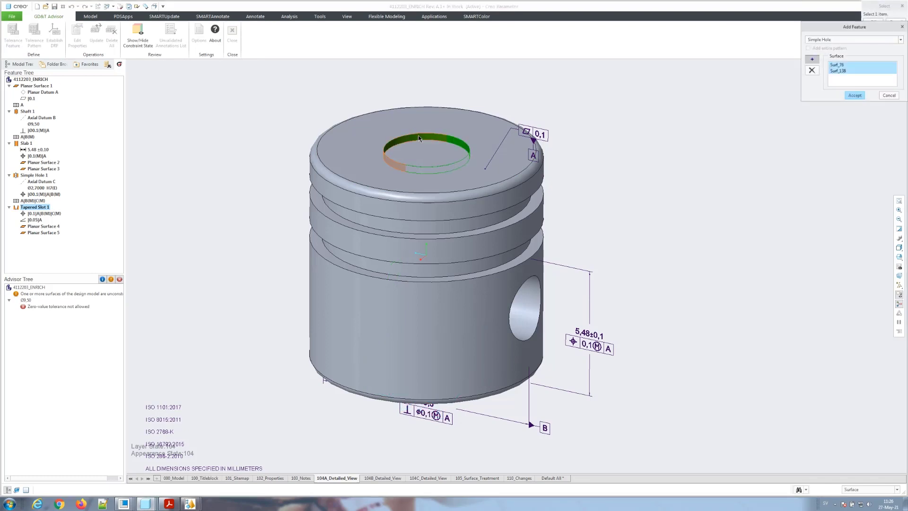
click(422, 153)
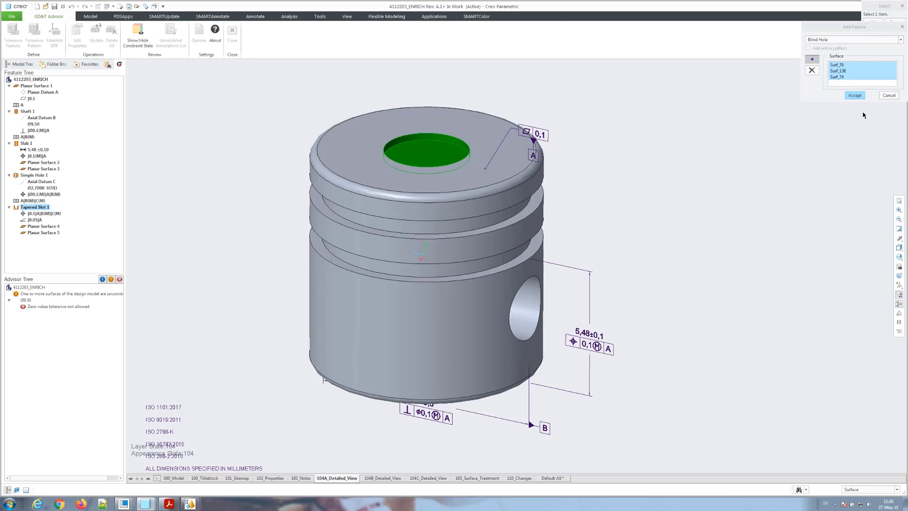
click(855, 96)
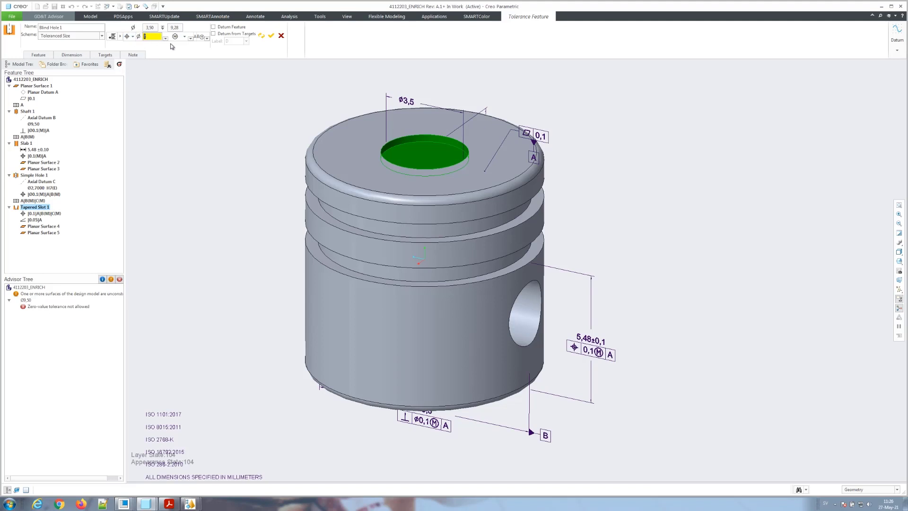
Step: Set a .1 position tolerance with RFS, check the Ø3,50 and 9,28 dimensions, and accept Blind Hole 1
key(Return)
click(207, 39)
click(207, 39)
click(185, 37)
click(168, 45)
click(71, 54)
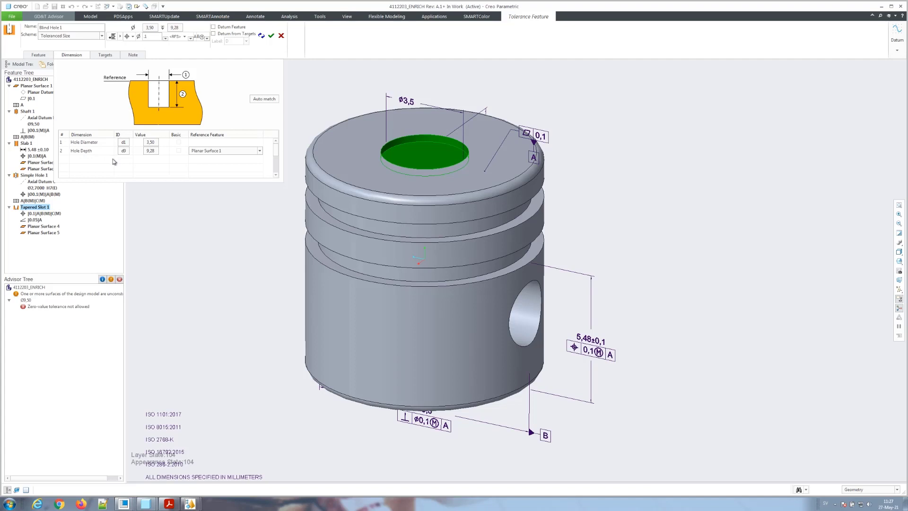
click(270, 37)
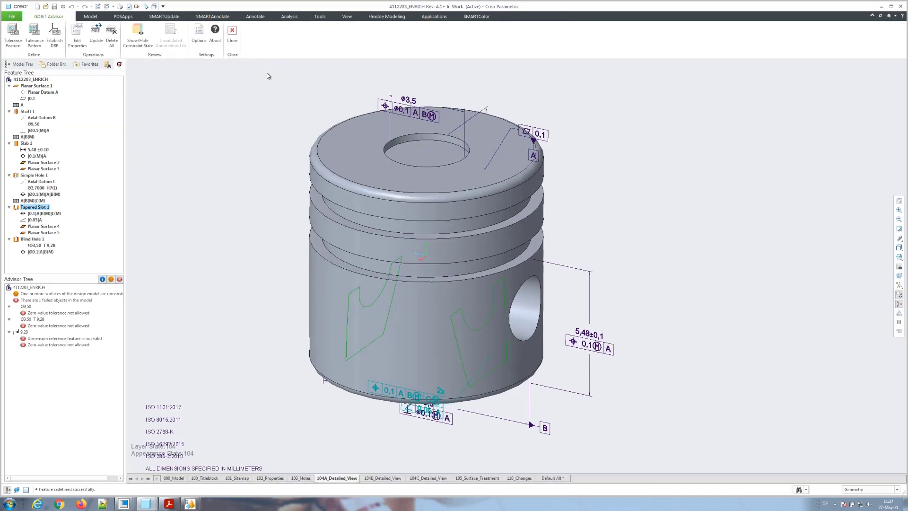
Step: Read the help for the 'Dimension reference feature is not valid' error
scroll(276, 133, up, 2)
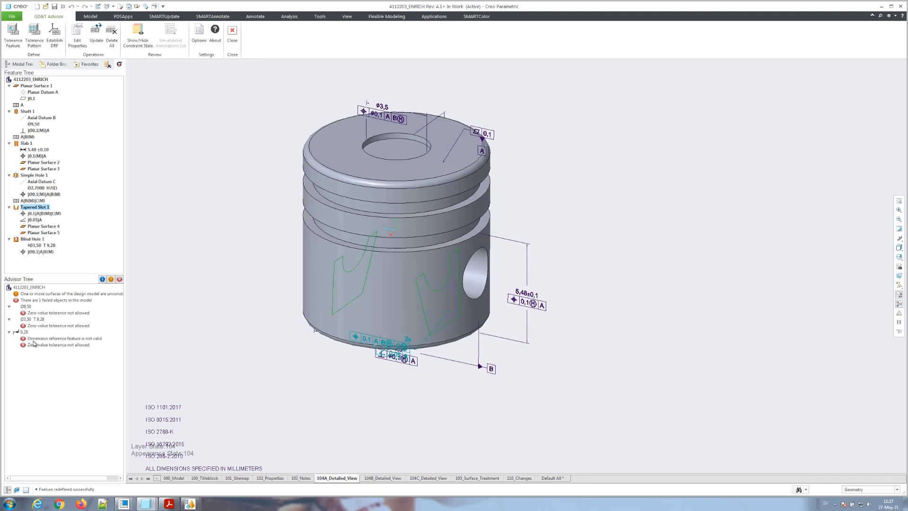
right_click(35, 339)
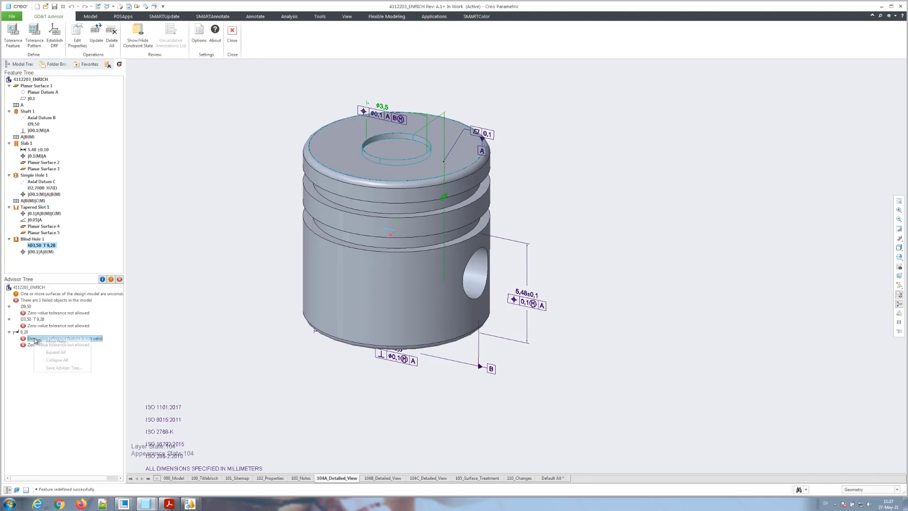
click(50, 342)
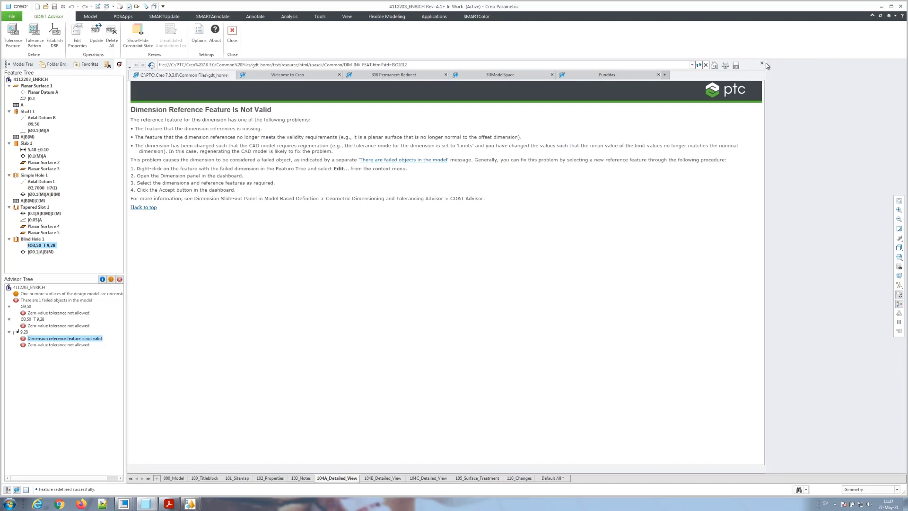
click(24, 333)
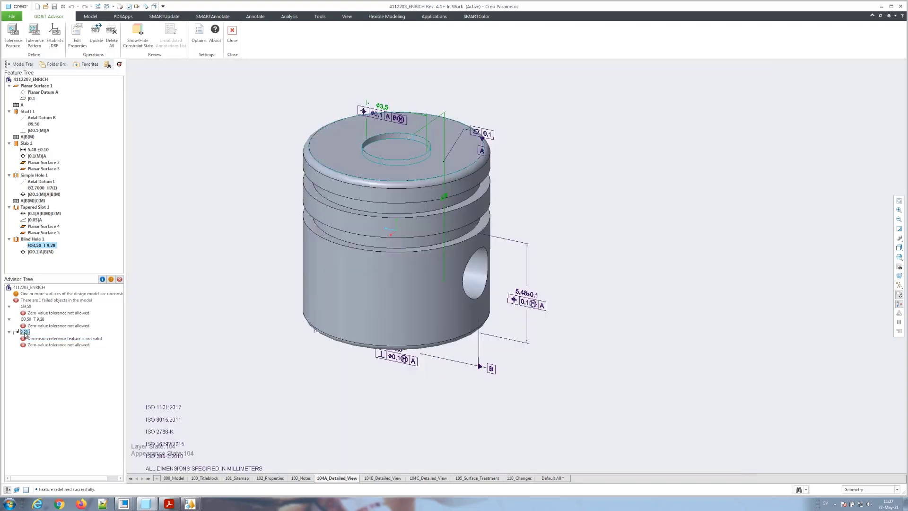
Step: Reopen Blind Hole 1 for editing from its context menu
right_click(25, 334)
mouse_move(48, 335)
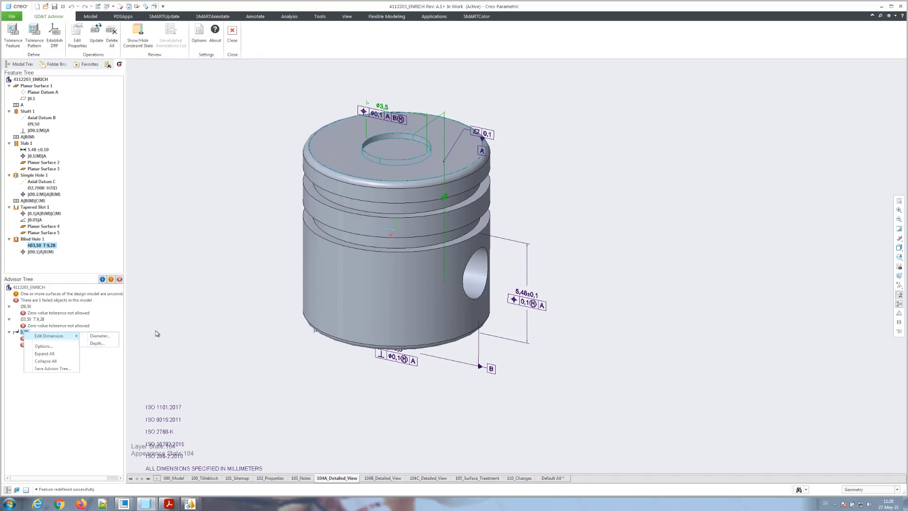
click(157, 334)
right_click(28, 239)
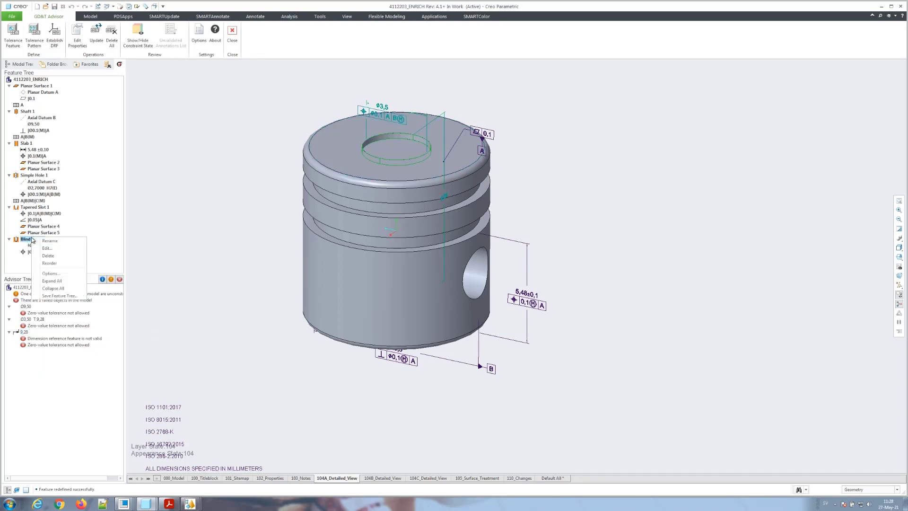
click(47, 247)
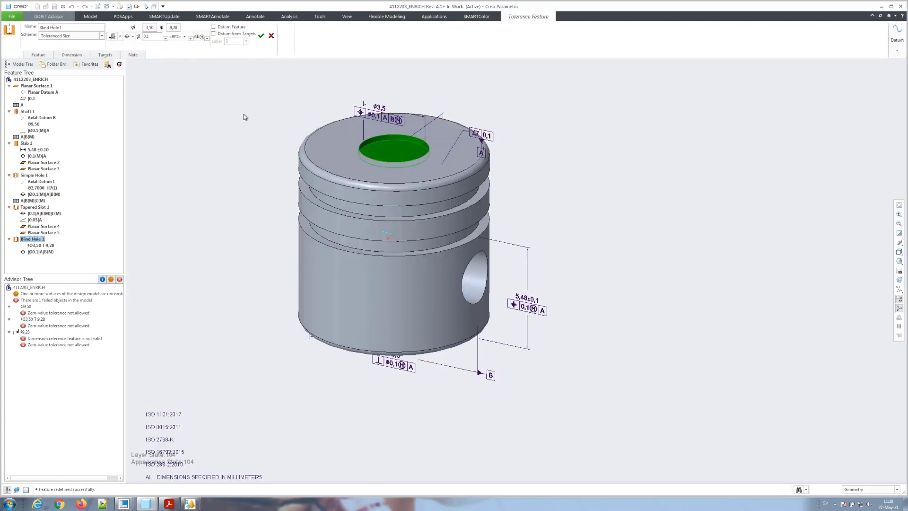
Step: Drive the hole depth from the 0,30 dimension with a symmetric ±0,10 tolerance
click(76, 55)
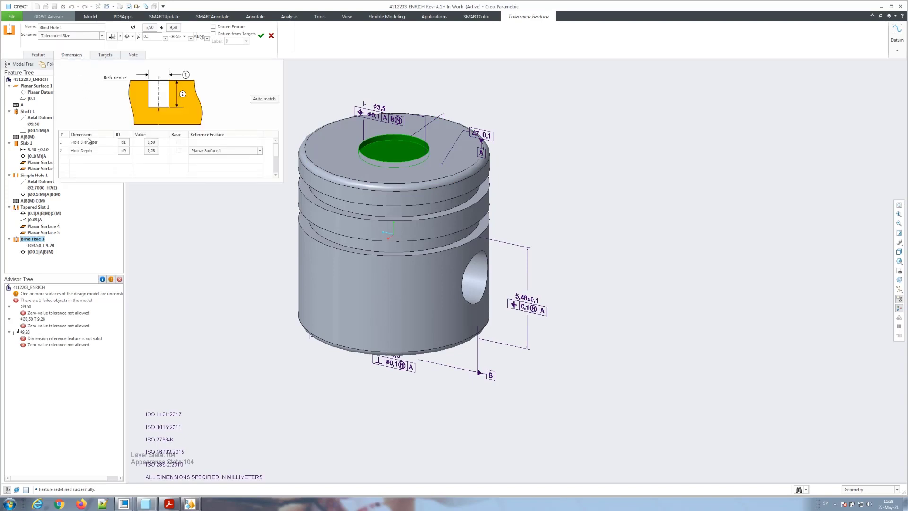
click(124, 152)
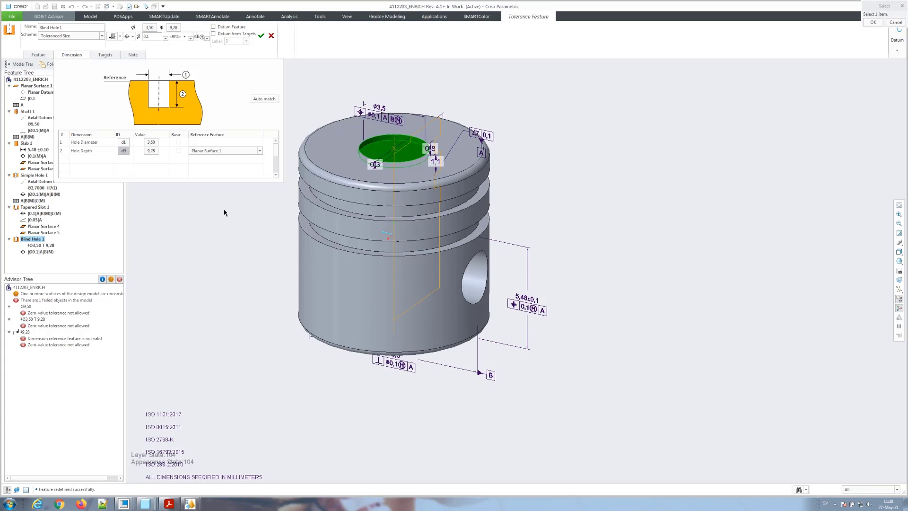
click(377, 166)
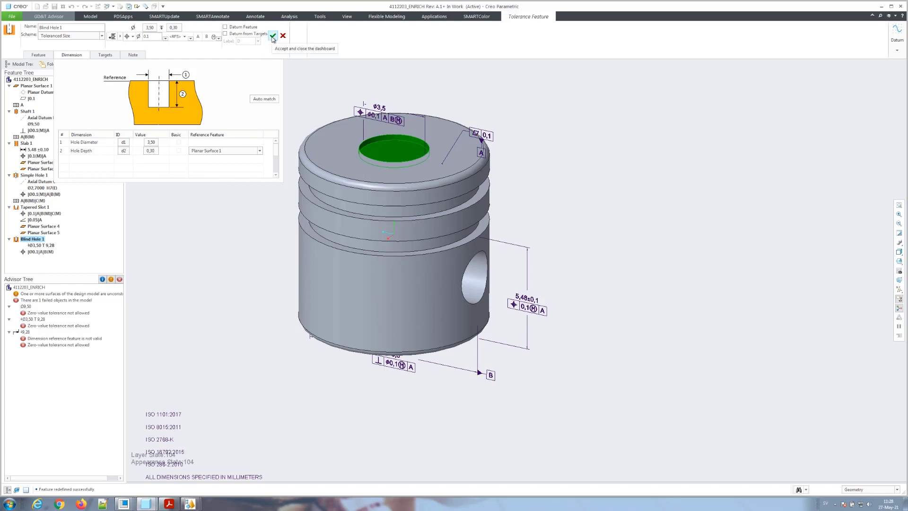
click(150, 150)
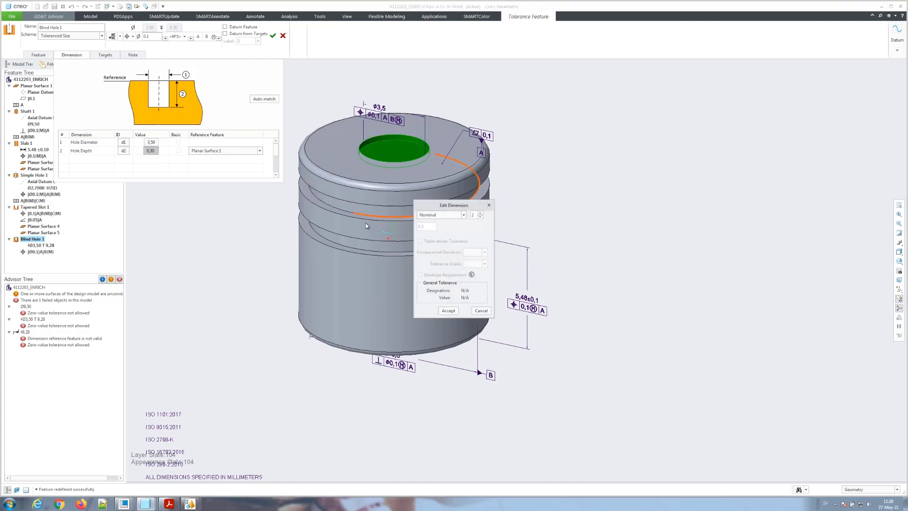
click(463, 215)
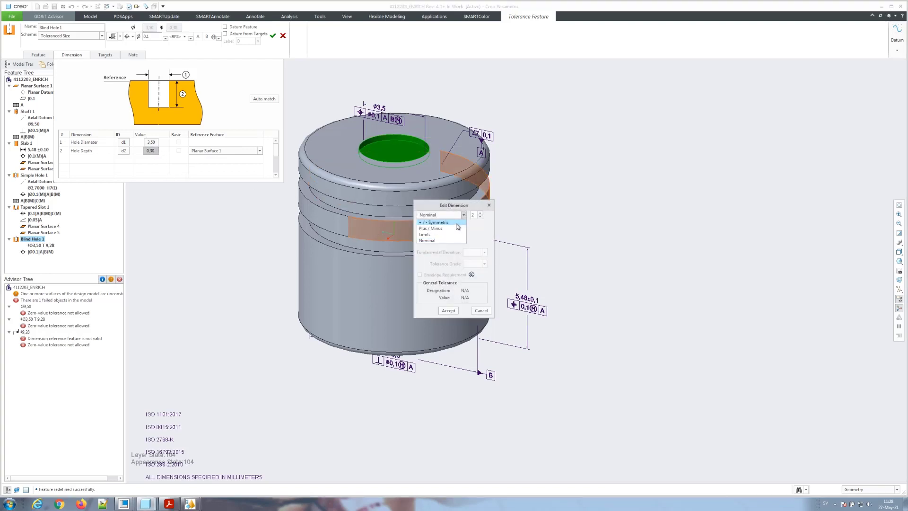
click(440, 222)
click(454, 311)
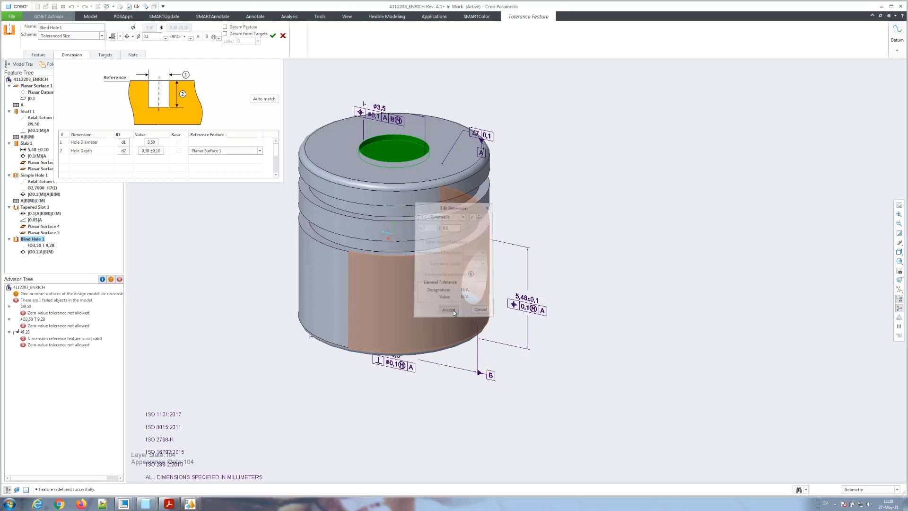
Step: Give the hole diameter a table-driven H7 tolerance and finish redefining Blind Hole 1
click(151, 141)
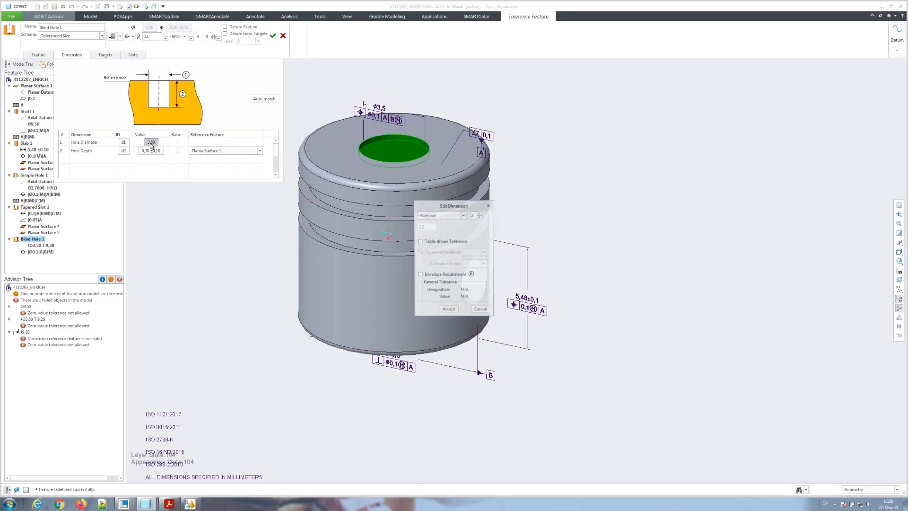
click(427, 245)
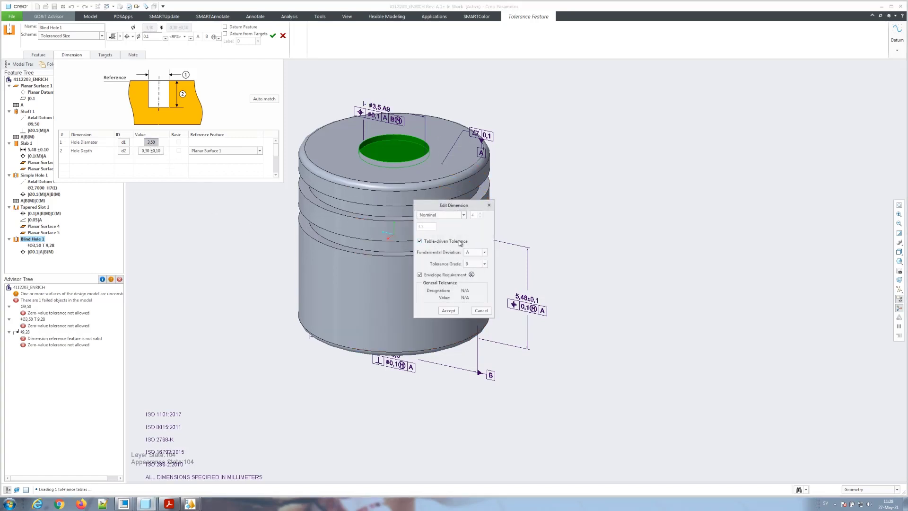
click(485, 253)
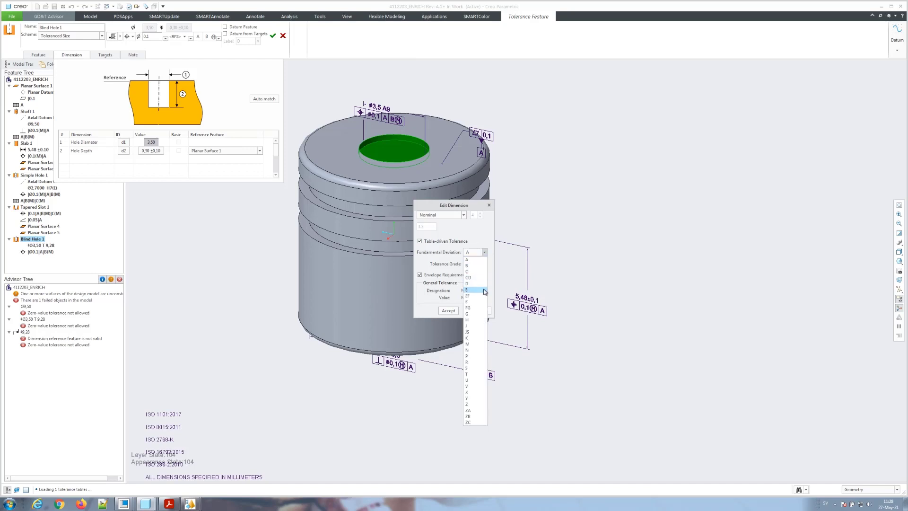
click(483, 321)
click(485, 265)
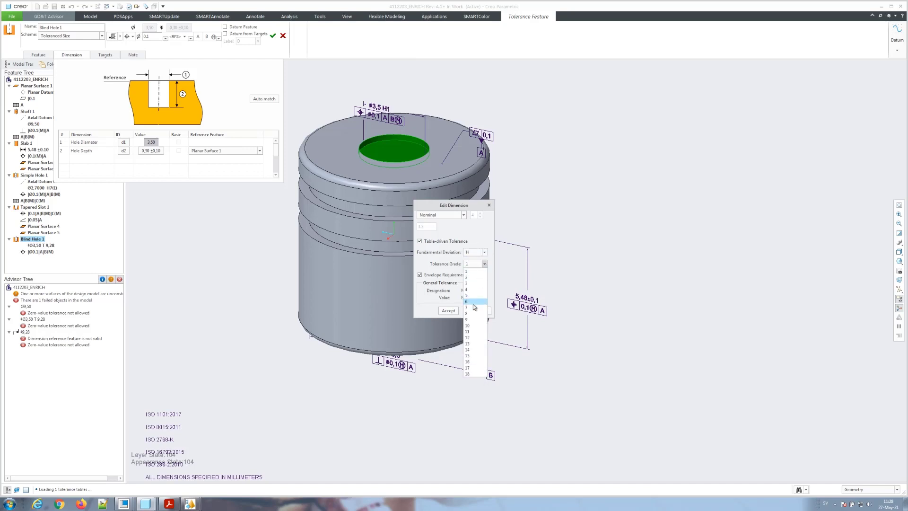
click(475, 312)
click(454, 311)
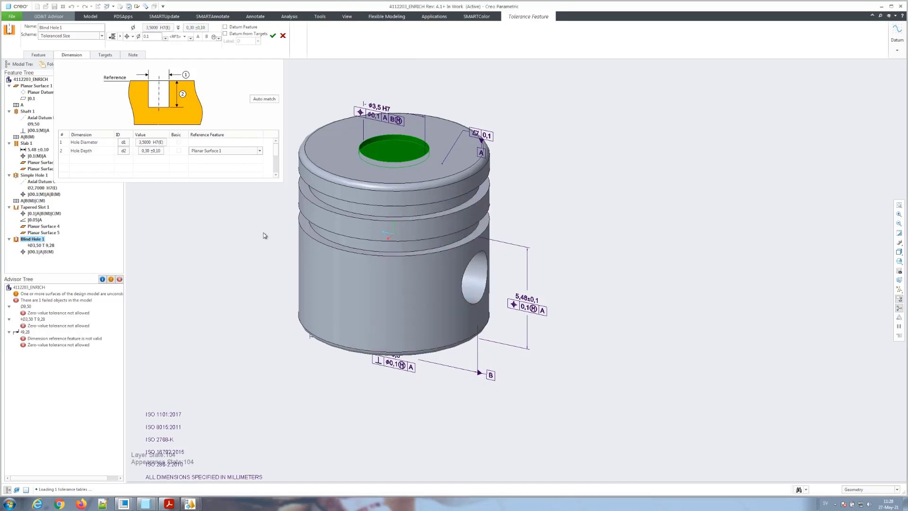
click(272, 37)
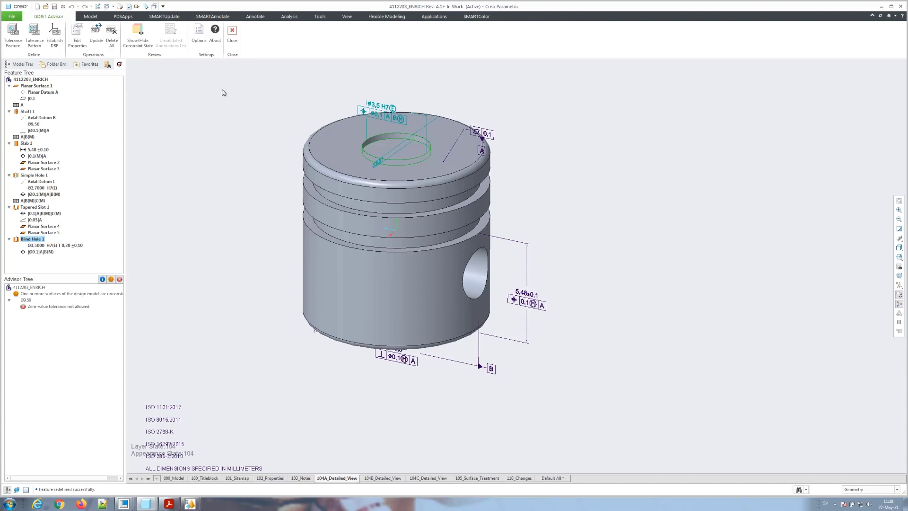
Step: Close GD&T Advisor and reposition the Ø3,5 H7 and ⌀9.5 dimensions in 104A
click(232, 36)
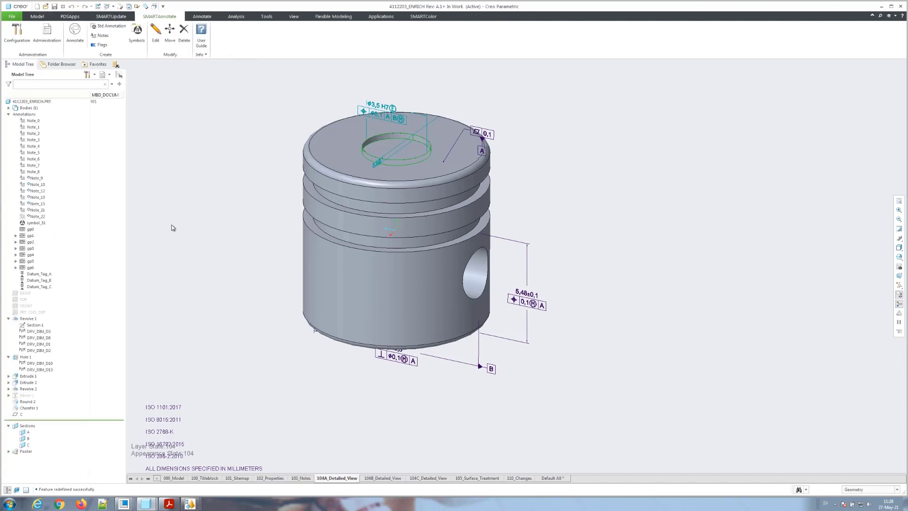
scroll(200, 300, down, 1)
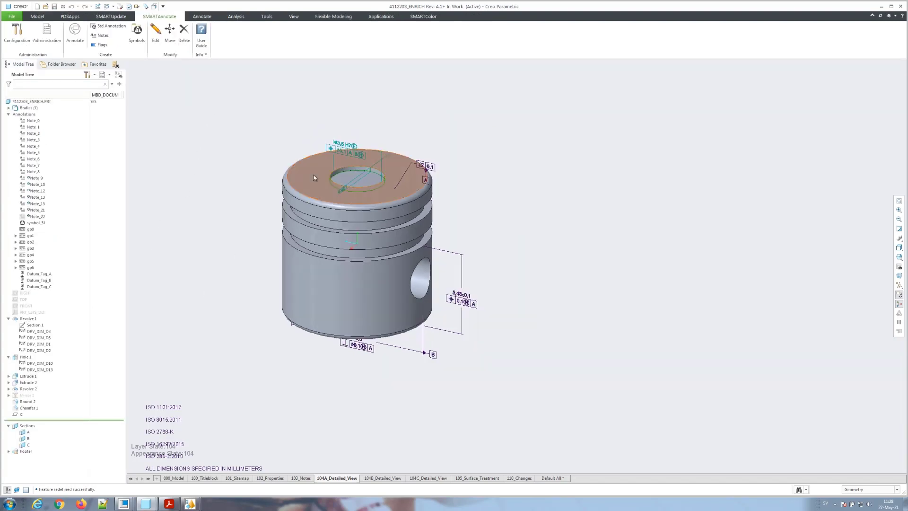
click(345, 147)
drag(346, 137, 358, 125)
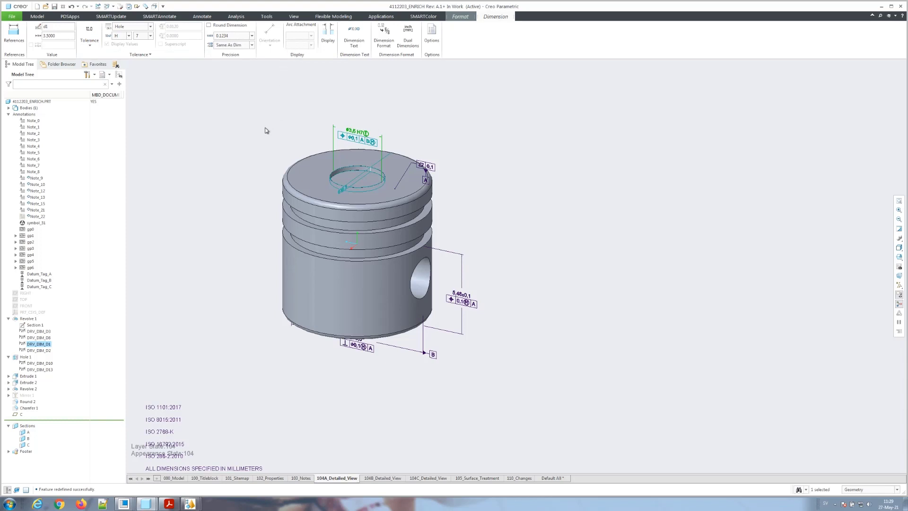
click(255, 136)
scroll(245, 295, up, 2)
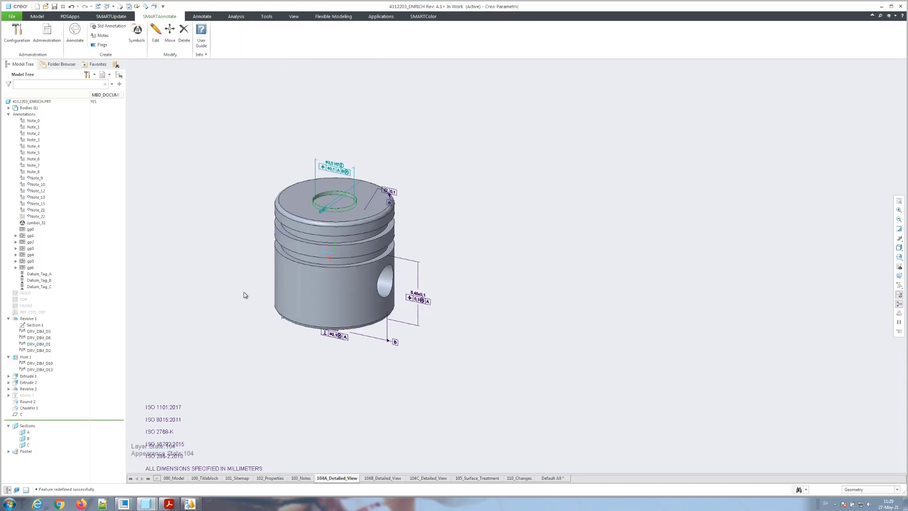
scroll(247, 286, down, 2)
middle_drag(245, 285, 243, 284)
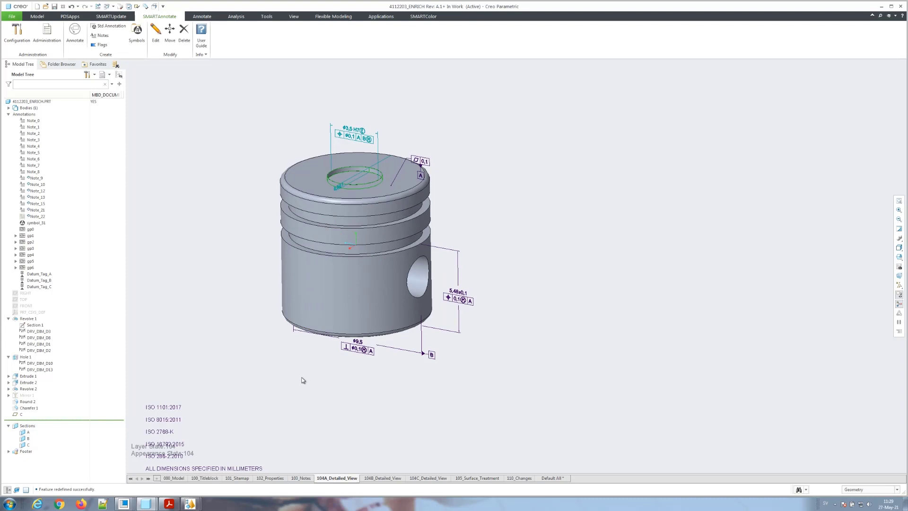
click(358, 349)
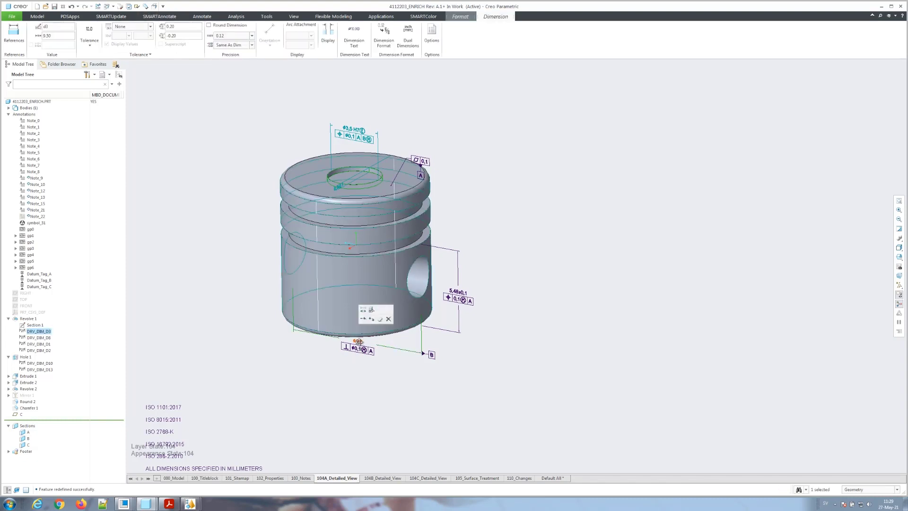
drag(358, 349, 359, 361)
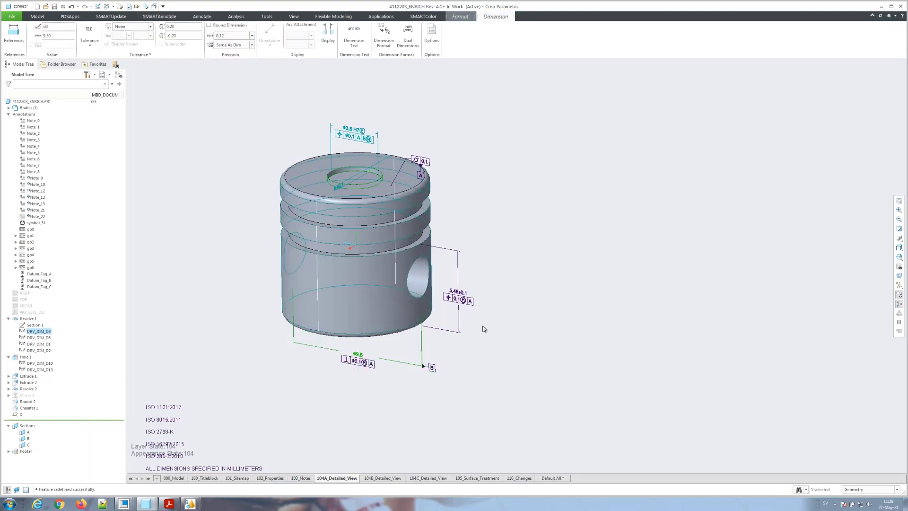
click(503, 333)
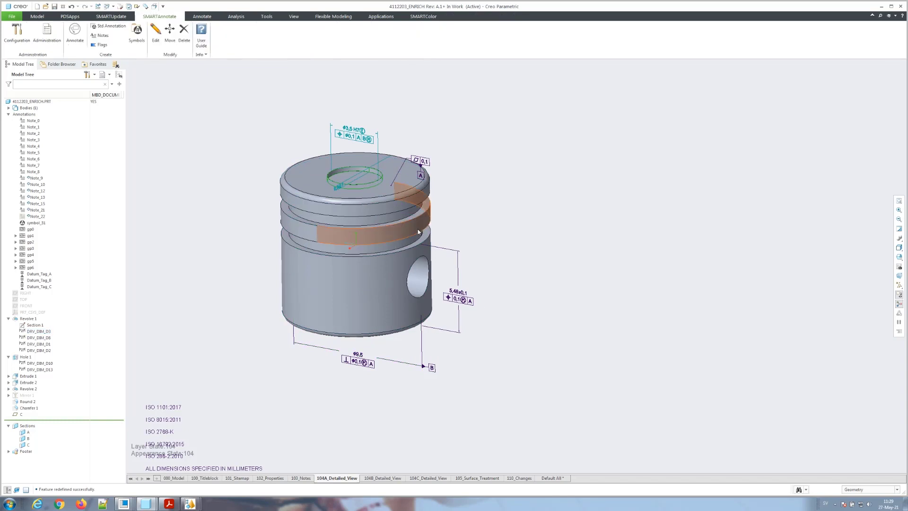
Step: In 104B_Detailed_View, move the Ø2,7 hole dimension onto a RIGHT-oriented annotation plane
click(396, 478)
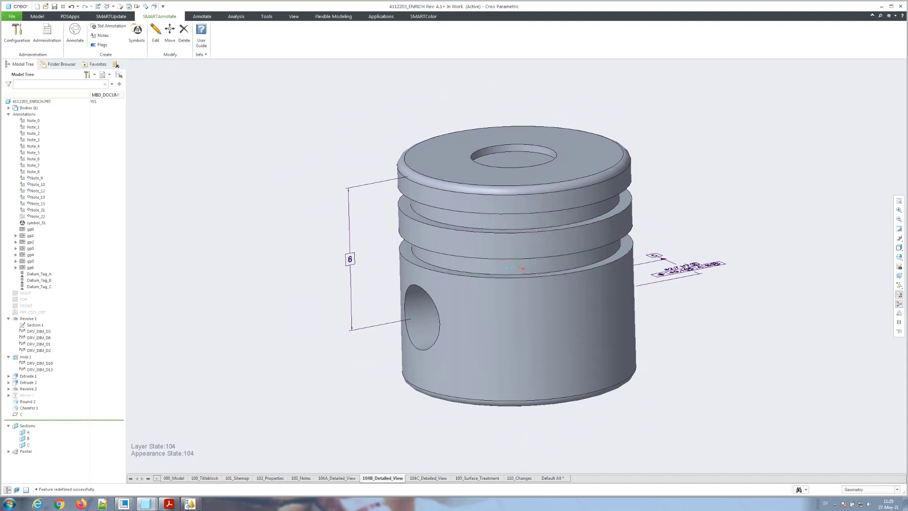
click(688, 269)
right_click(687, 269)
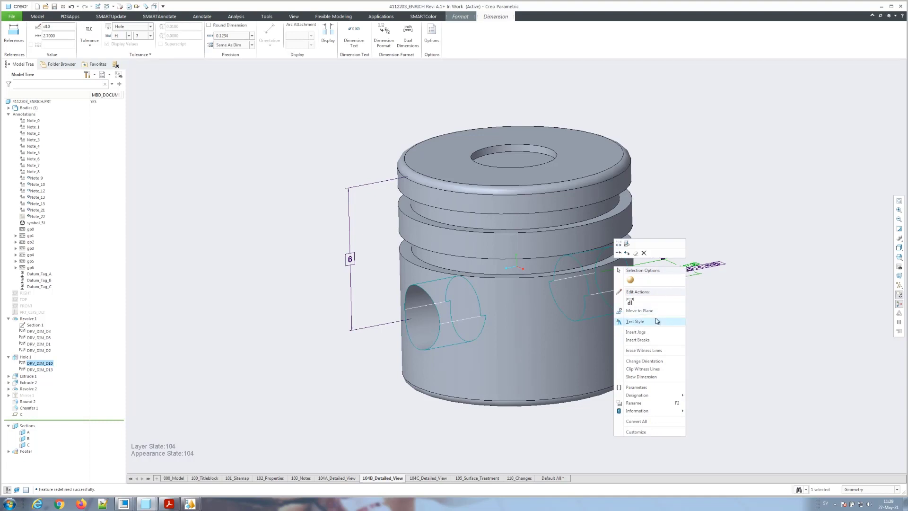
click(644, 361)
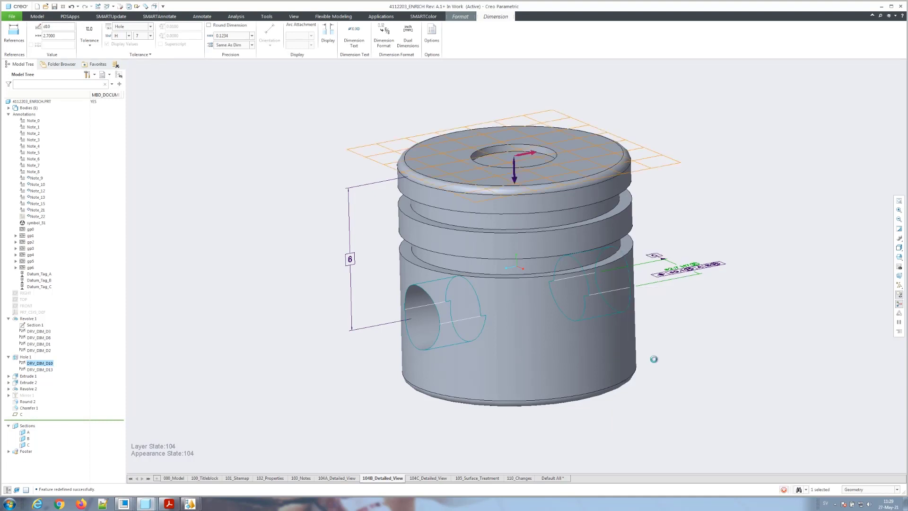
click(861, 112)
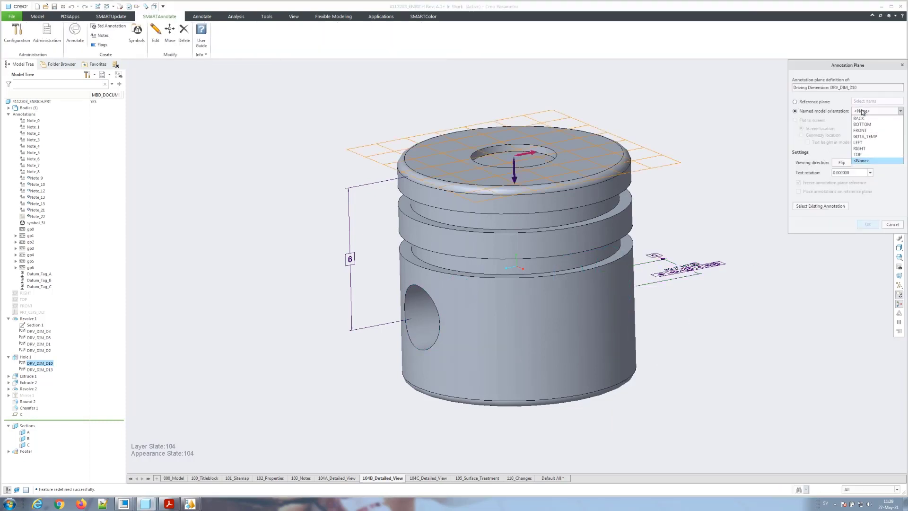
click(870, 148)
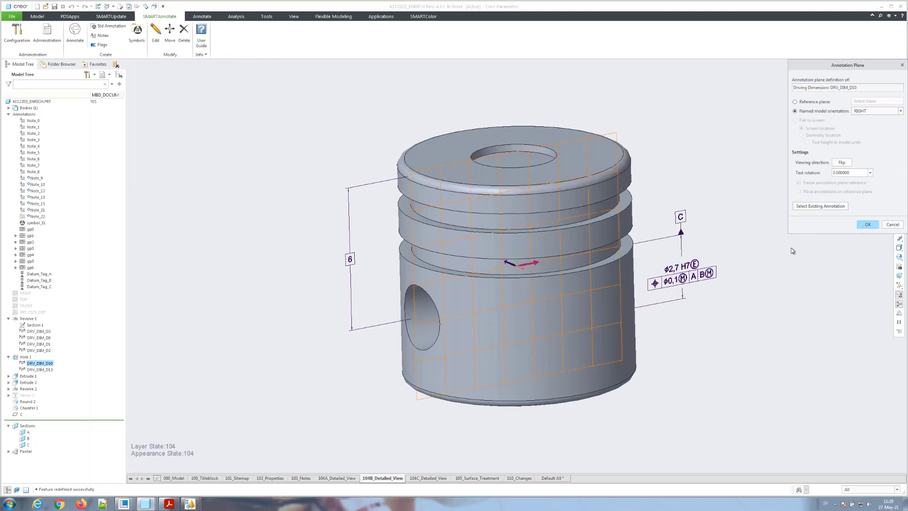
click(862, 225)
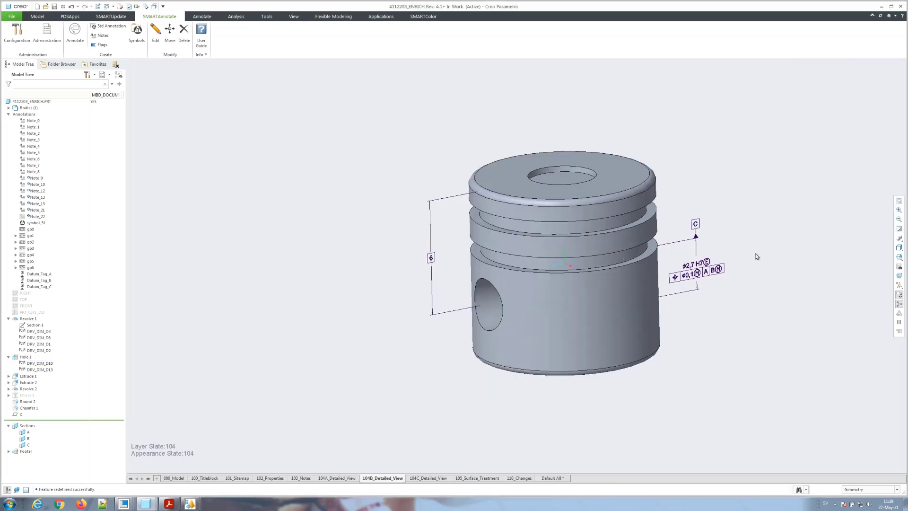
Step: Redefine 104B_Detailed_View to apply cross section A, previewing before confirming
right_click(384, 480)
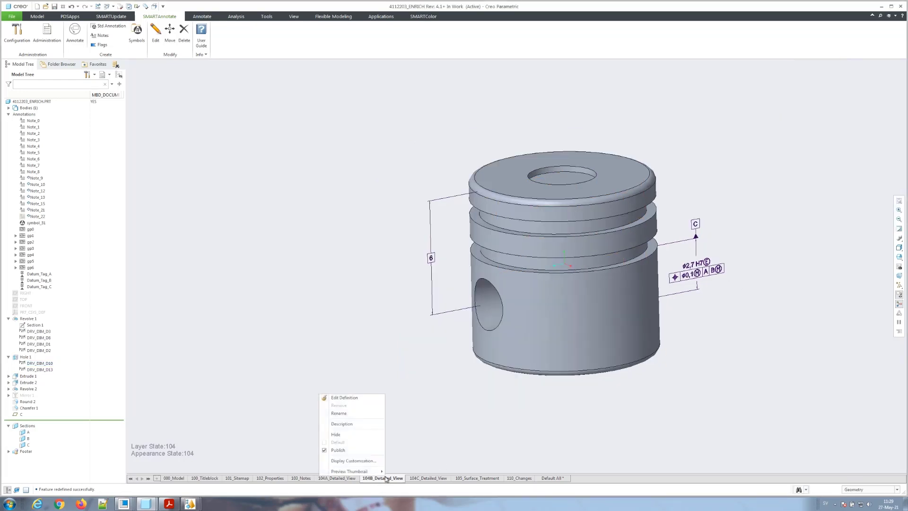
click(364, 397)
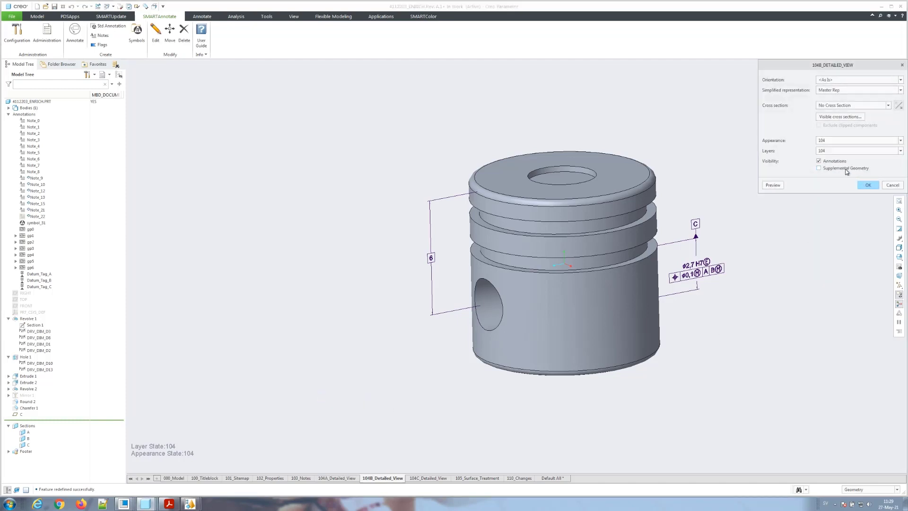
click(840, 107)
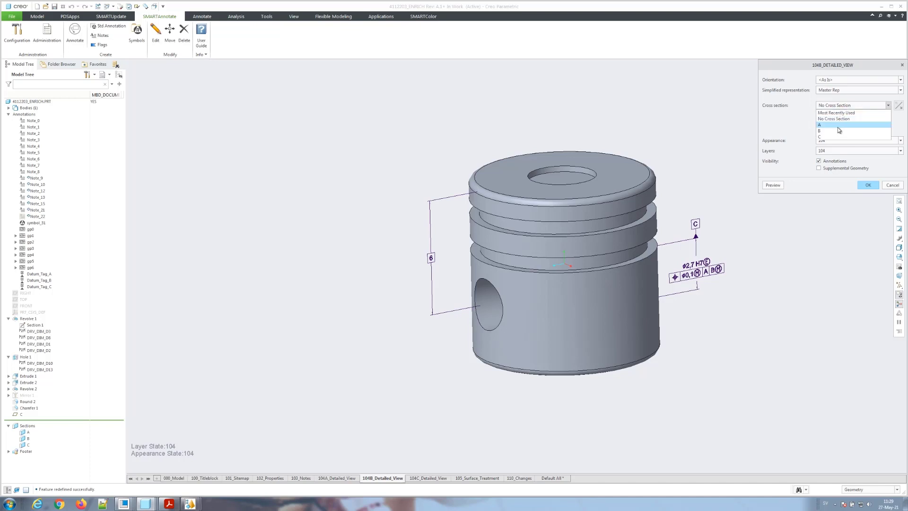
click(838, 125)
click(774, 185)
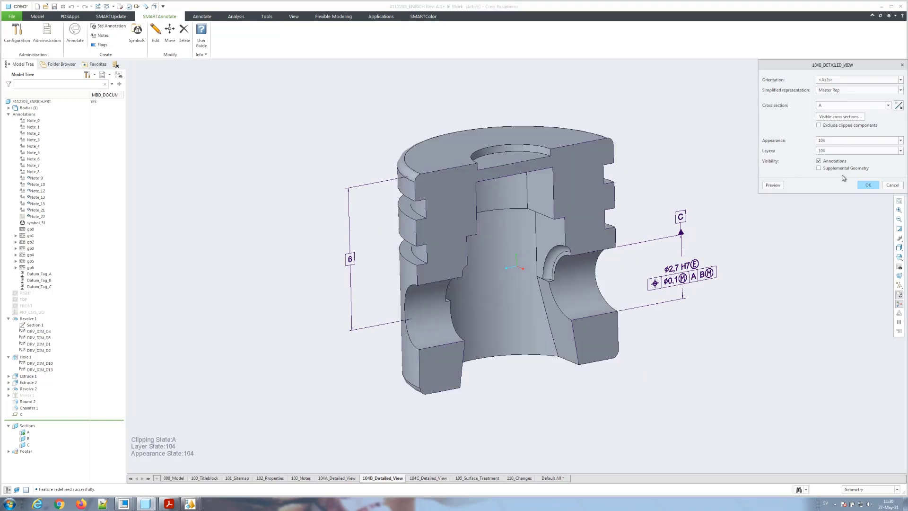
click(865, 184)
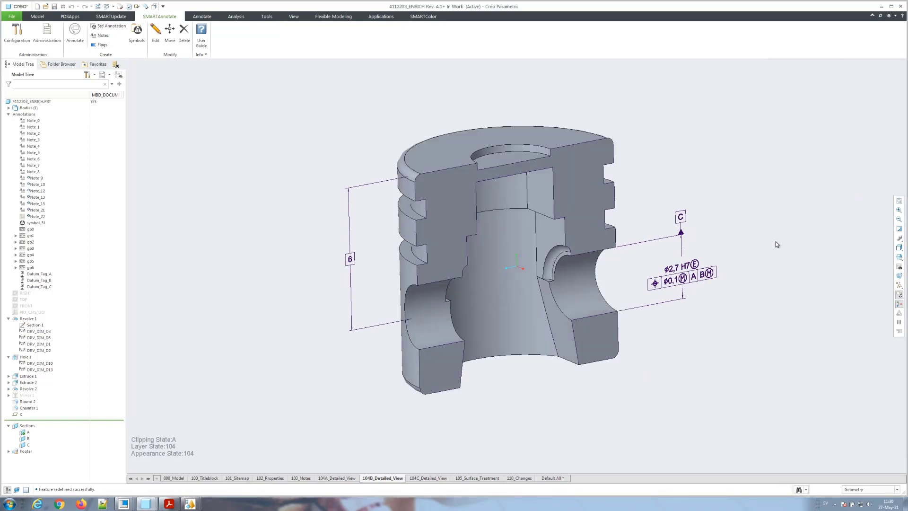
scroll(743, 315, up, 2)
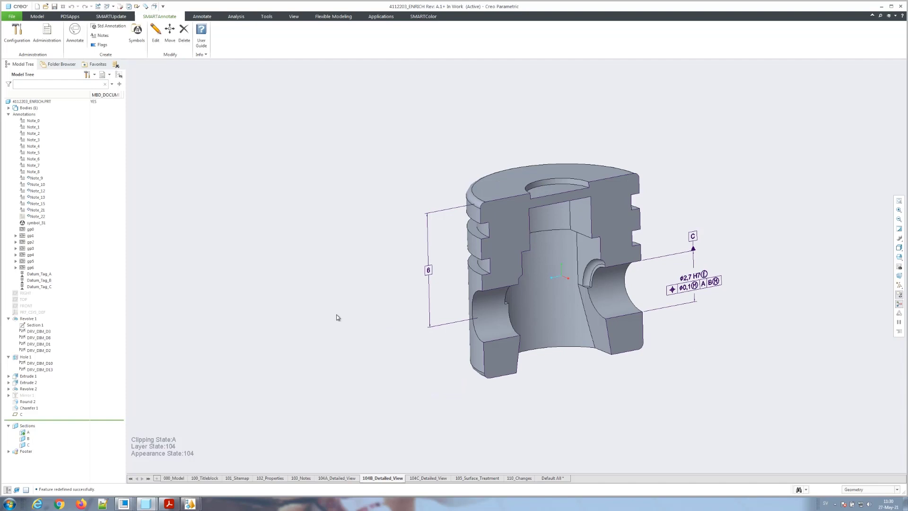
Step: Check 4112203_enrich.prt in to Windchill and show the common folders list
click(201, 16)
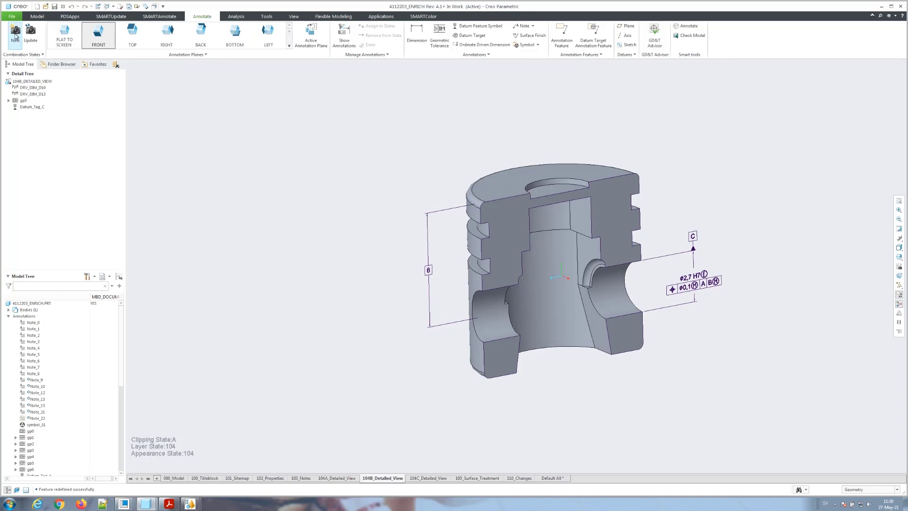
click(12, 16)
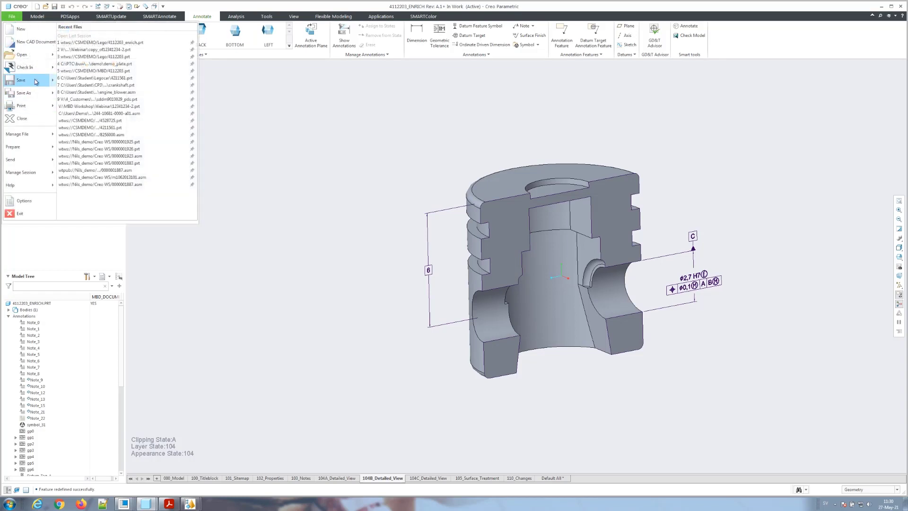
click(22, 68)
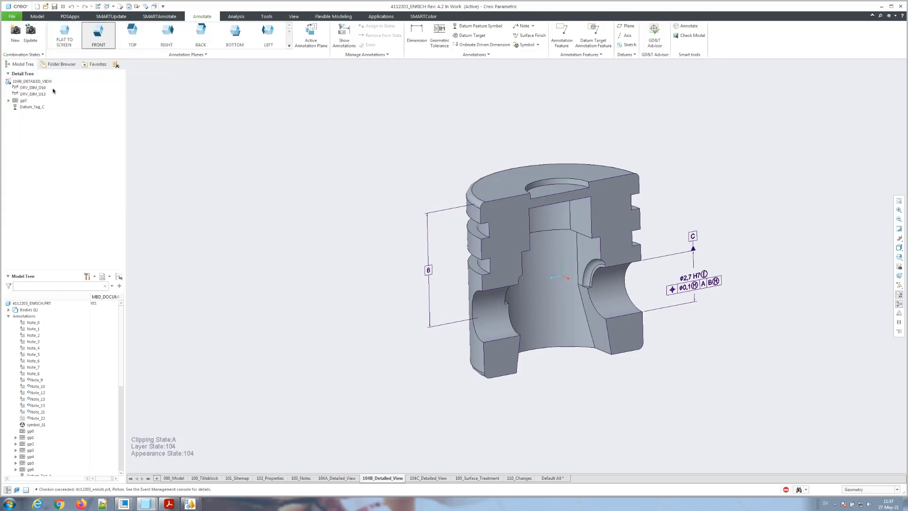
click(59, 65)
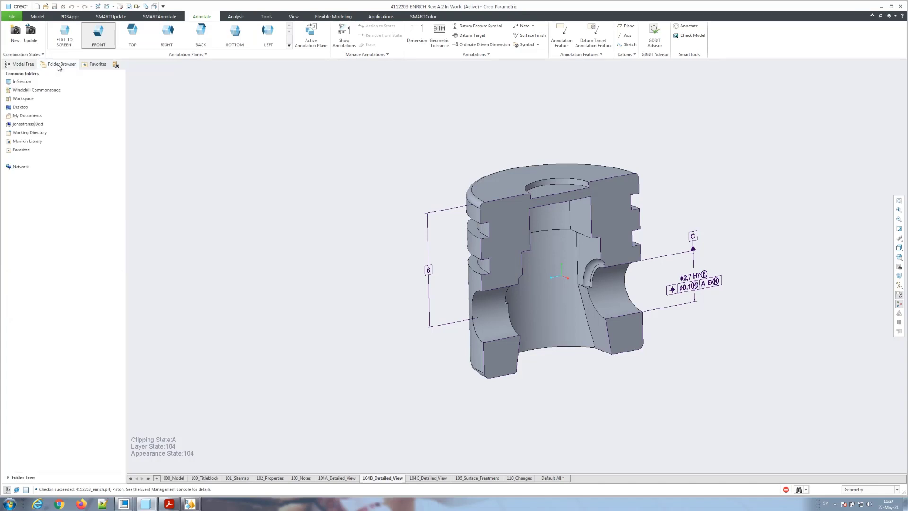
Step: Open the enriched piston part's information page from the Windchill workspace
click(32, 102)
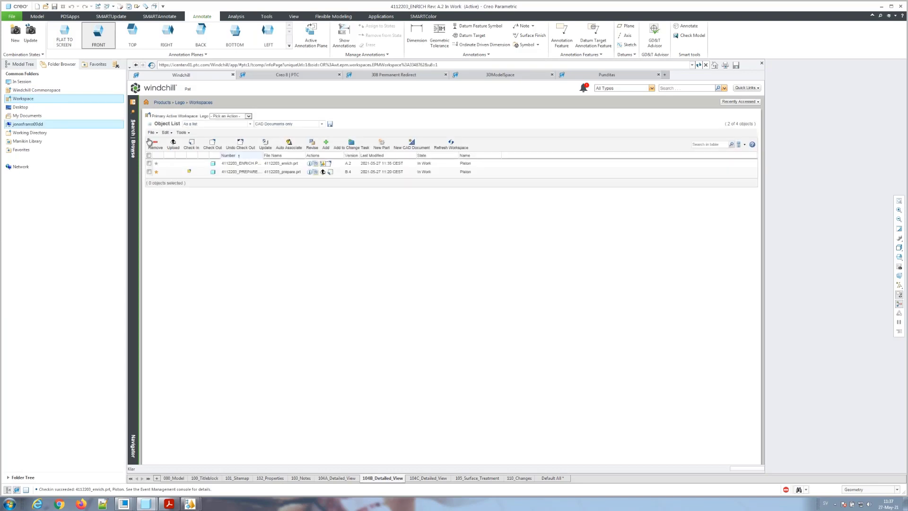
right_click(223, 165)
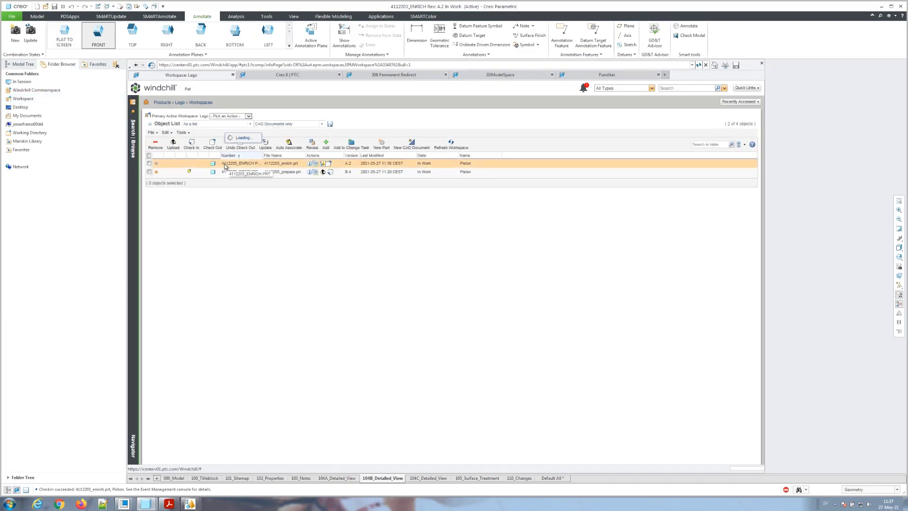
click(233, 141)
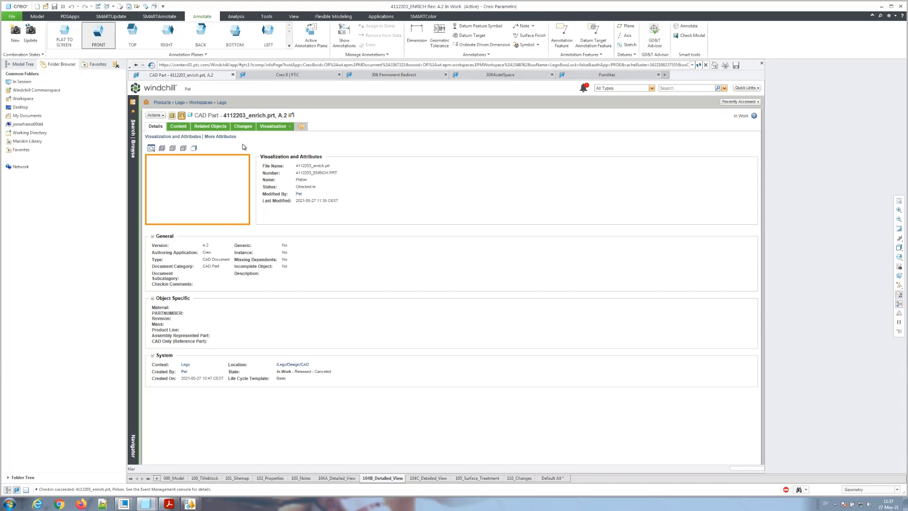
Step: Open the part in Creo View, accepting the security warning and logging in with the account password
click(155, 115)
mouse_move(168, 126)
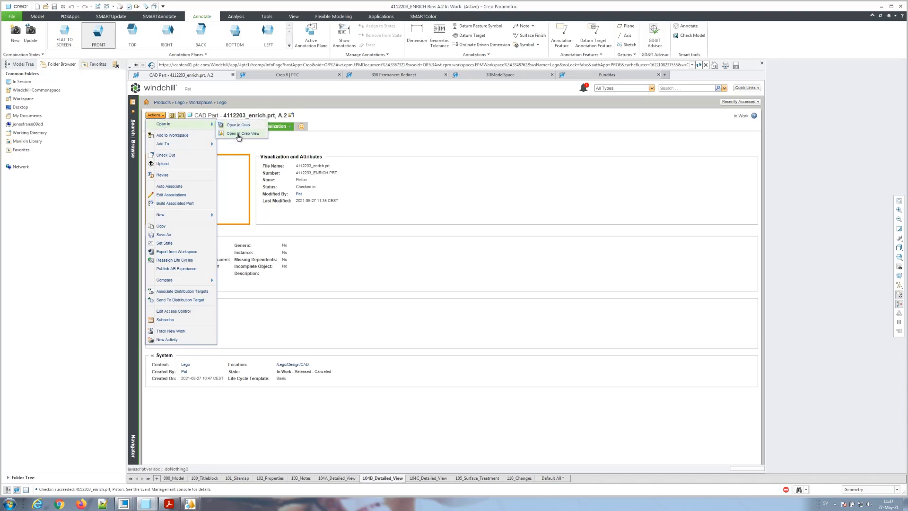
click(238, 134)
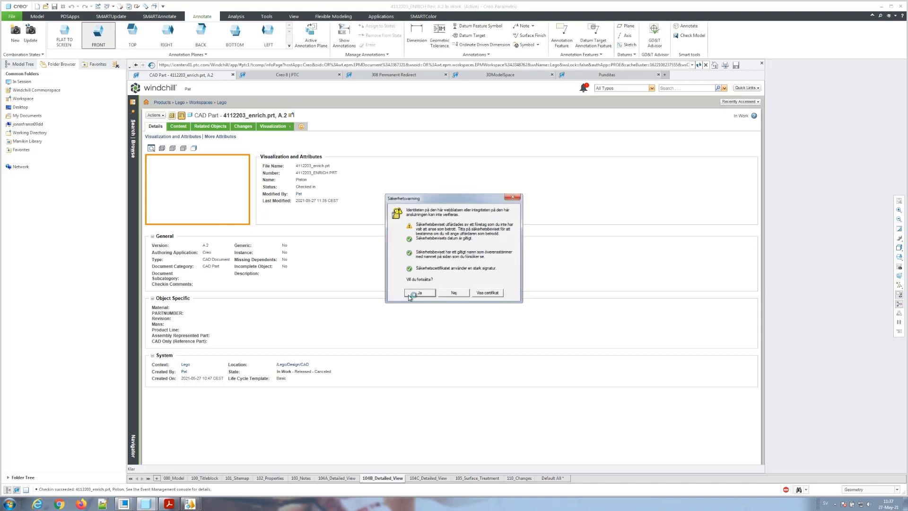
click(411, 294)
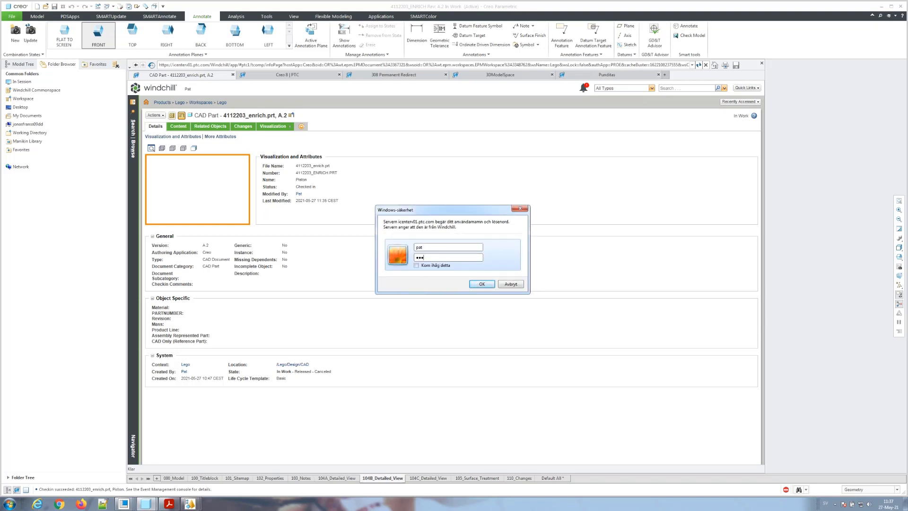
key(Return)
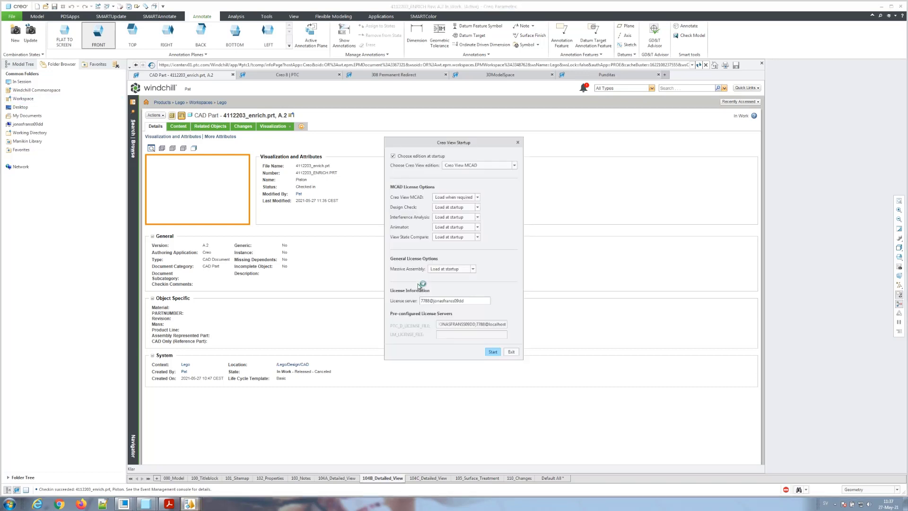
click(492, 351)
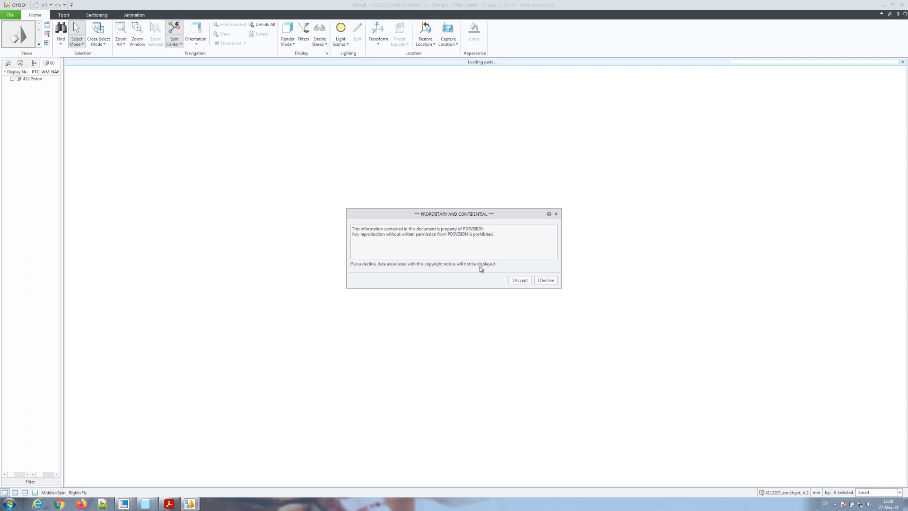
Step: Accept the notice and review the 000_MODEL, 100_TITLEBLOCK, 101_SITEMAP, 104A_Detailed_View and 103_NOTES views
click(520, 280)
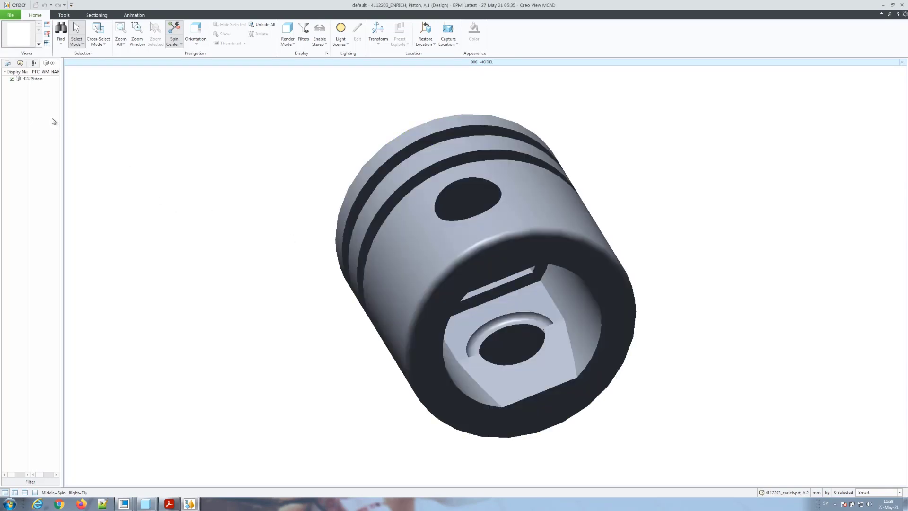
click(7, 65)
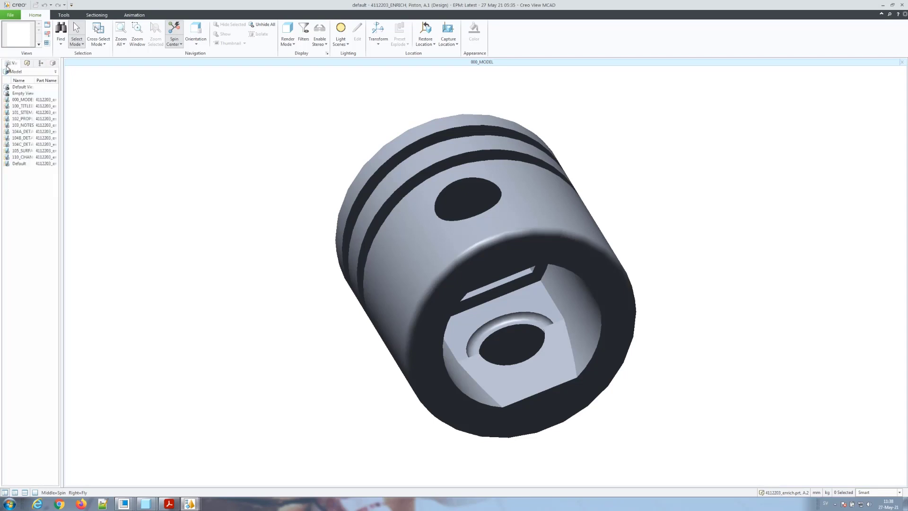
click(19, 100)
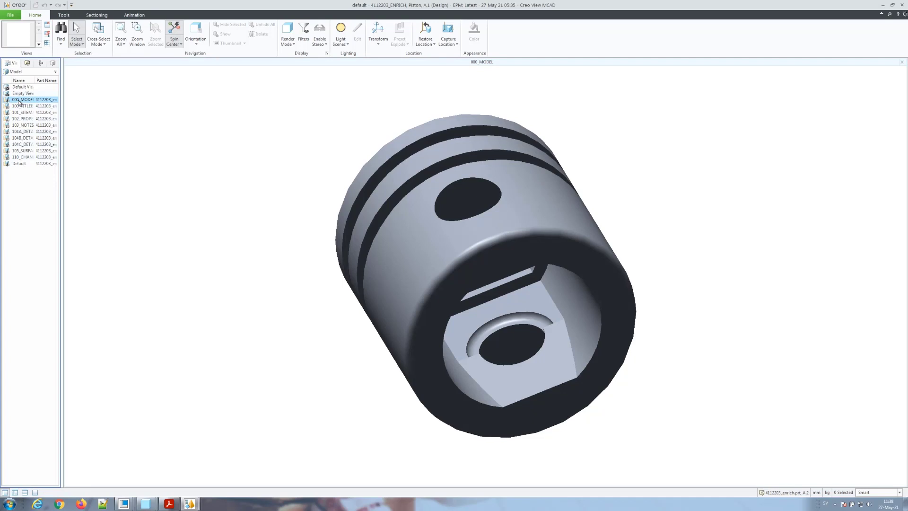
click(19, 107)
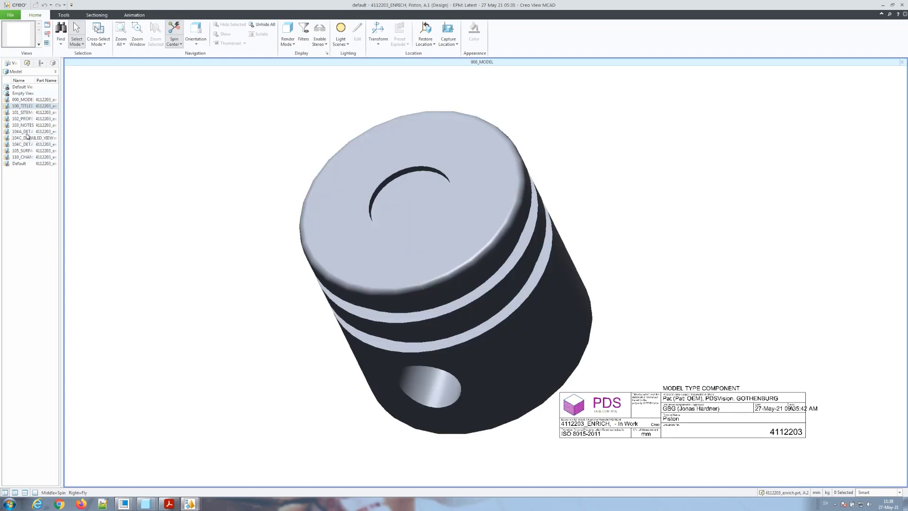
click(24, 113)
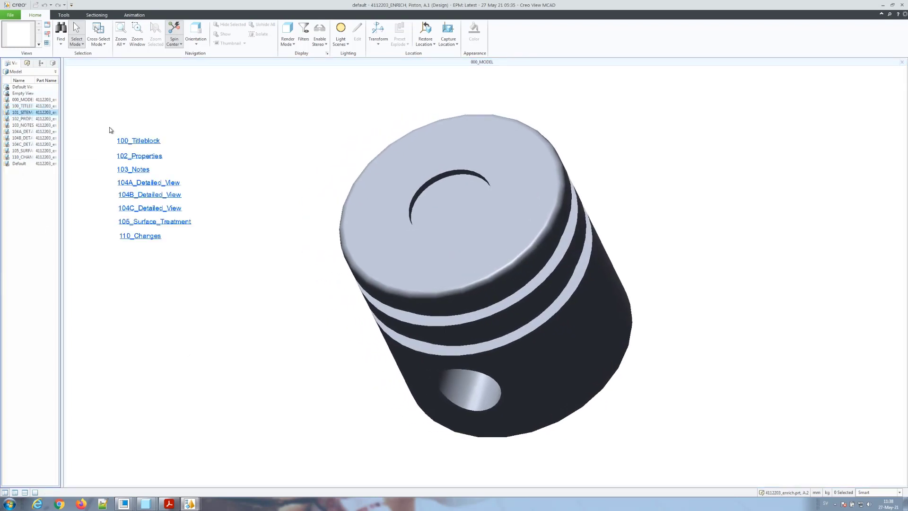
click(142, 183)
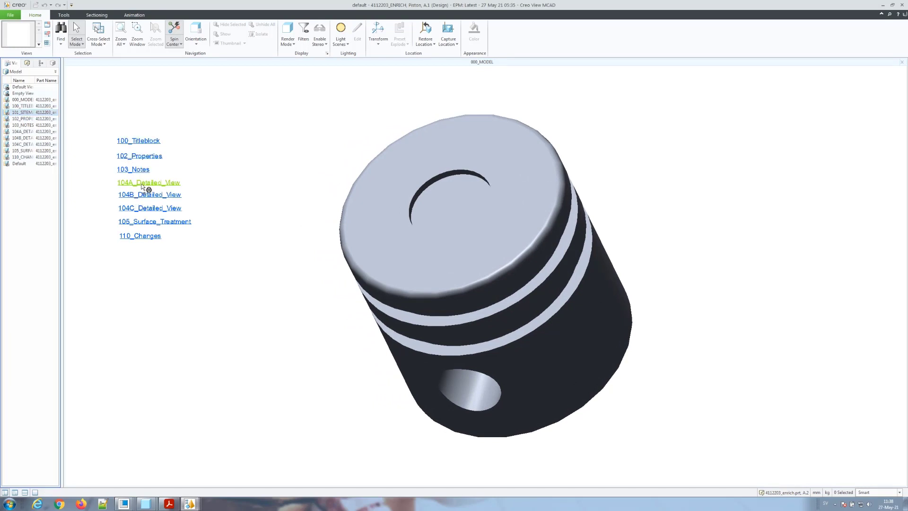
click(143, 187)
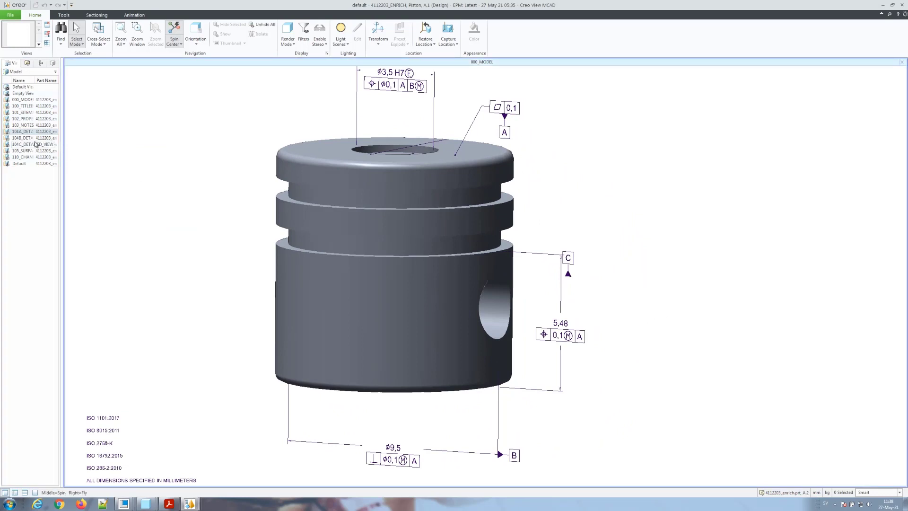
click(27, 125)
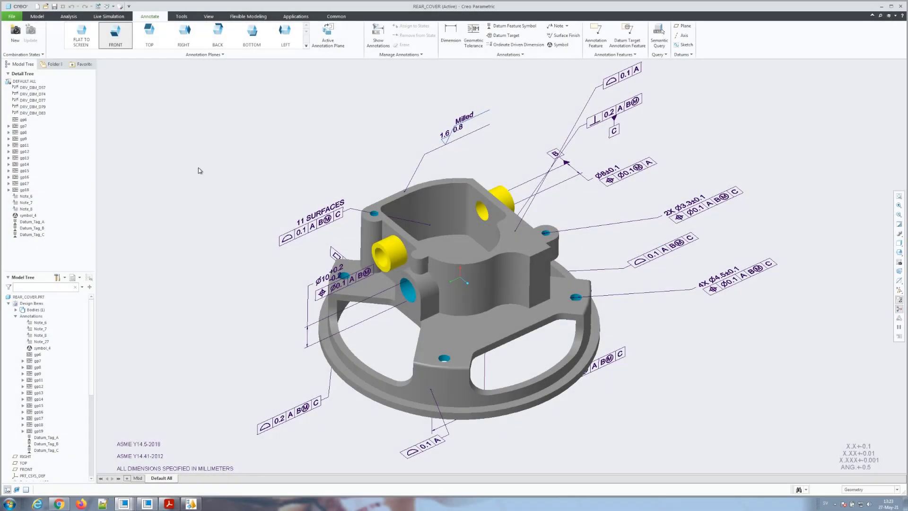
Step: Pick the flag note symbol from the Symbol gallery, showing all categories as large thumbnails with names
click(562, 47)
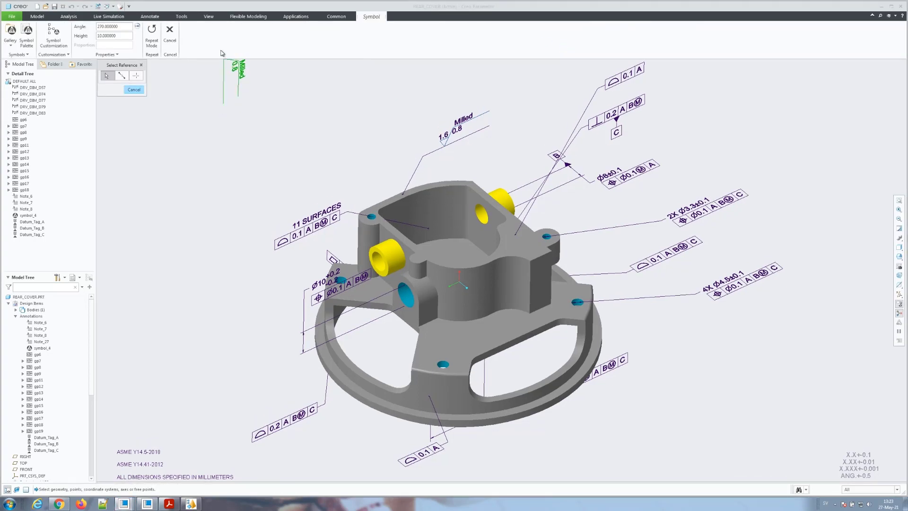
click(11, 42)
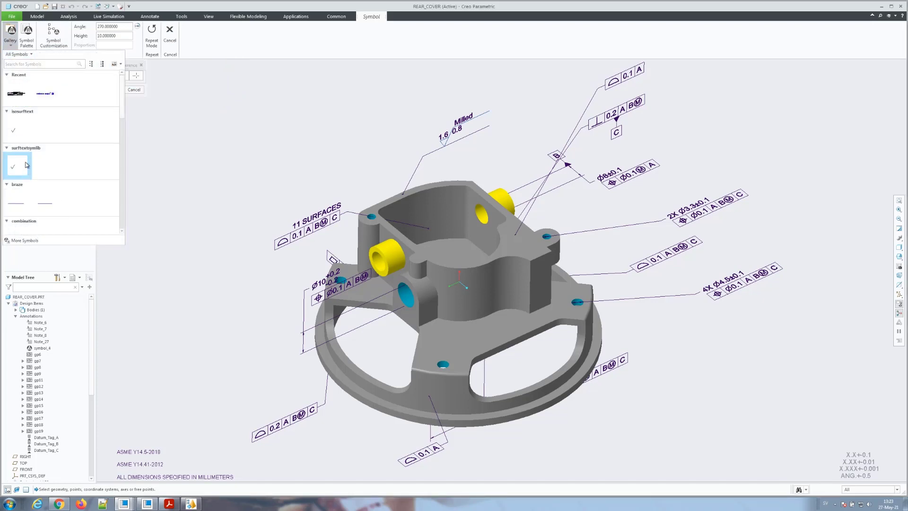
click(30, 55)
click(30, 56)
click(115, 64)
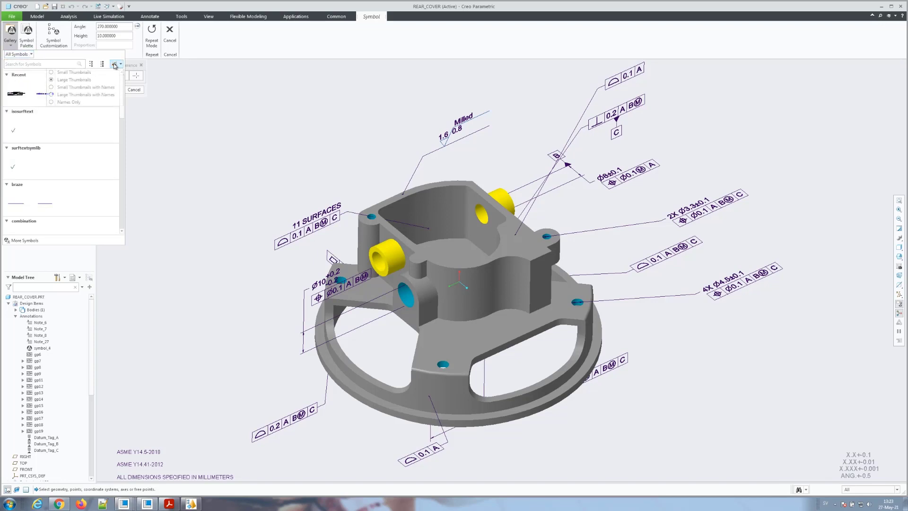
click(105, 92)
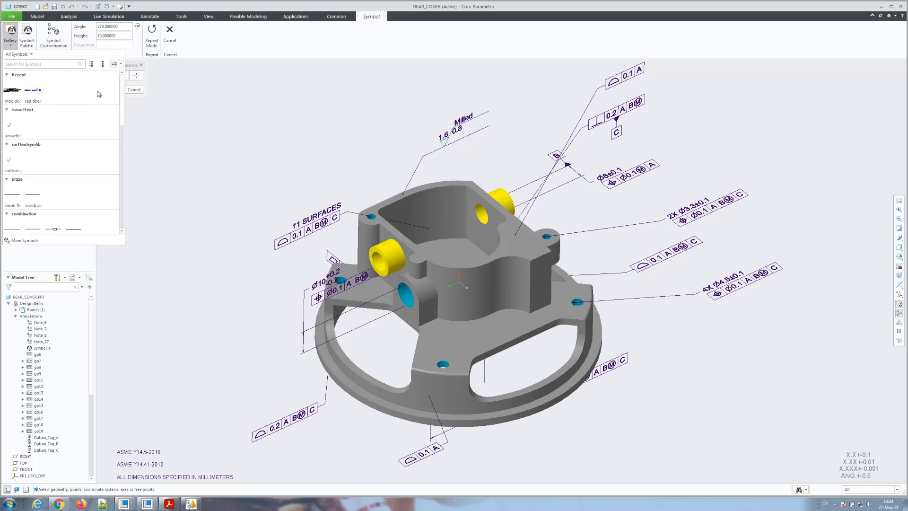
scroll(61, 153, down, 10)
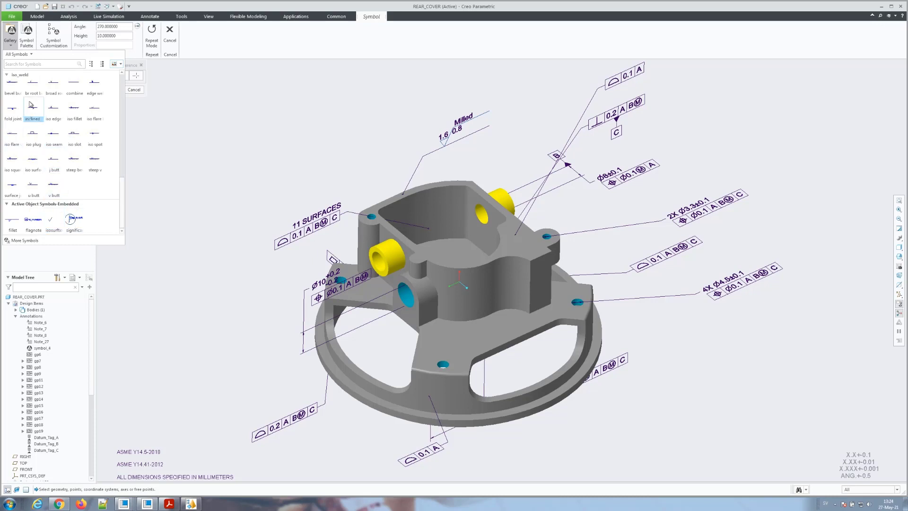
scroll(30, 109, up, 1)
scroll(65, 210, down, 1)
click(74, 224)
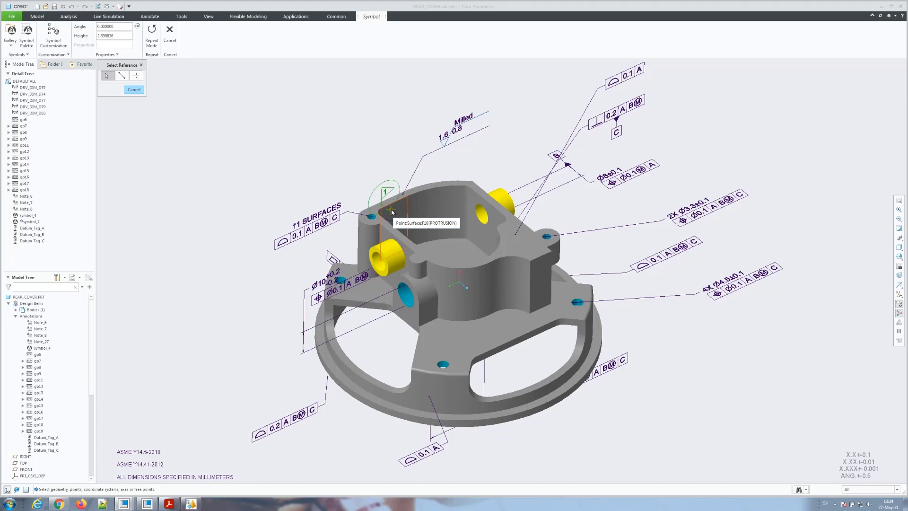
Step: Place the flag above the model, leadered to the pocket surface, and change its note number to 3
click(390, 212)
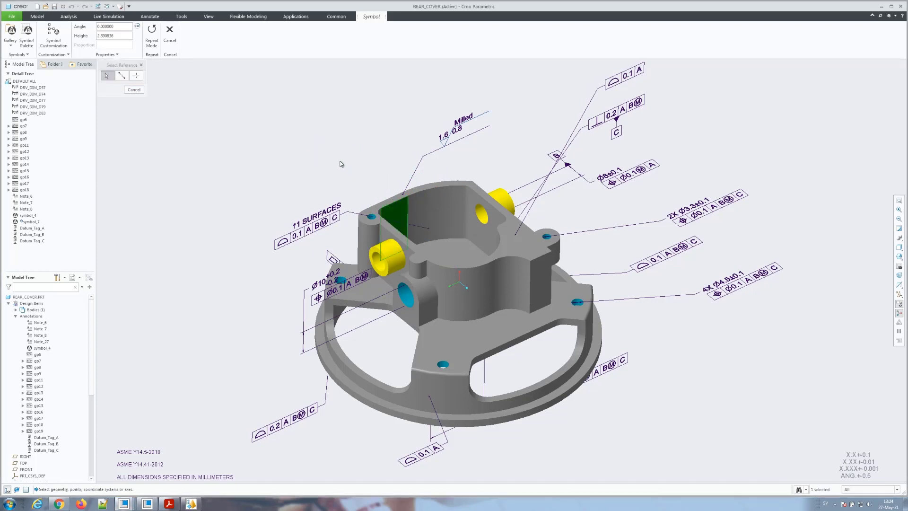
click(340, 163)
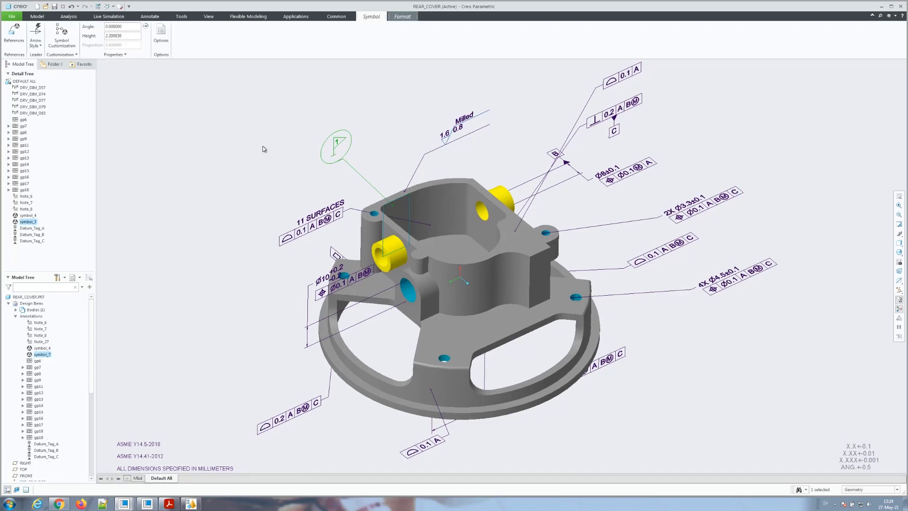
click(63, 42)
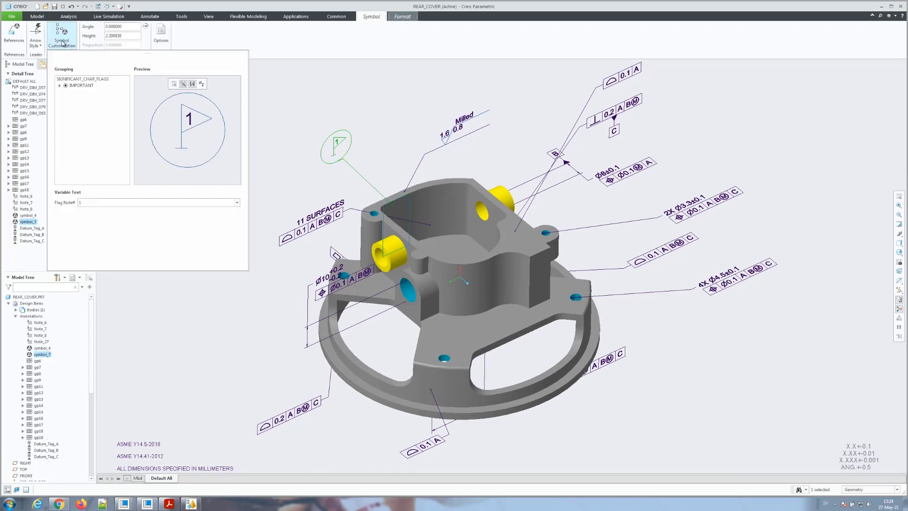
click(59, 85)
click(73, 92)
click(72, 92)
double_click(98, 201)
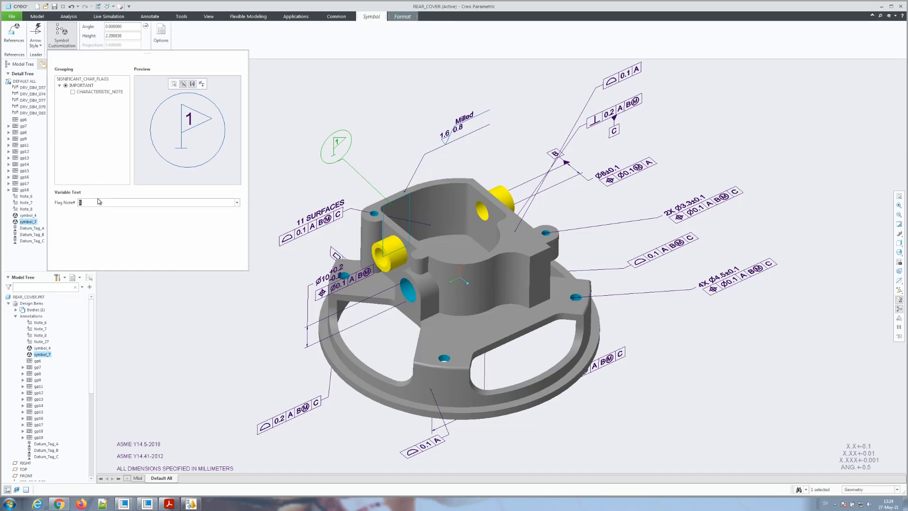
text(3)
click(262, 121)
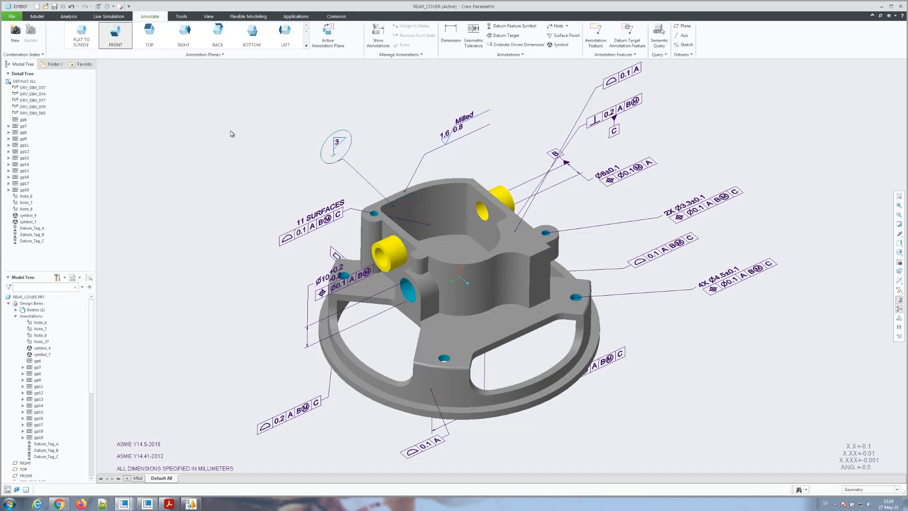
click(336, 147)
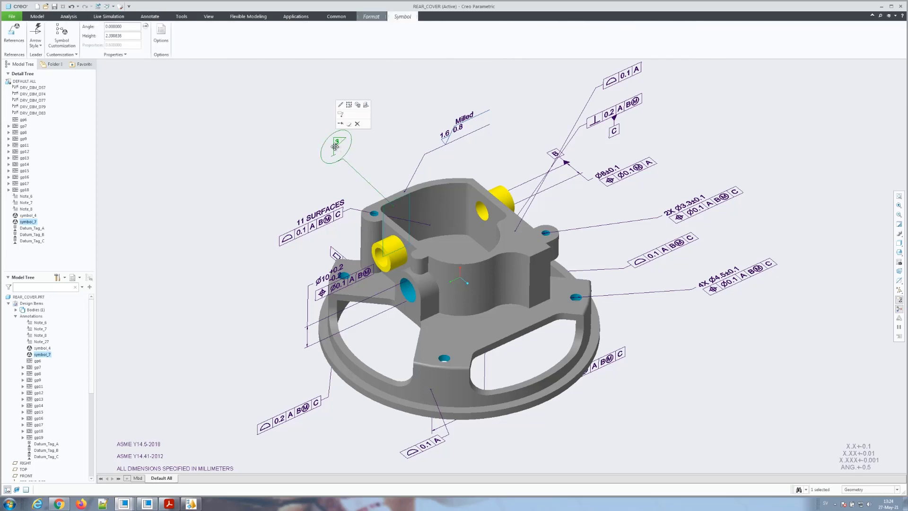
Step: Reference the 3 flag to a loop surface set anchored on the cavity's top face and bounded by its round edge
click(14, 31)
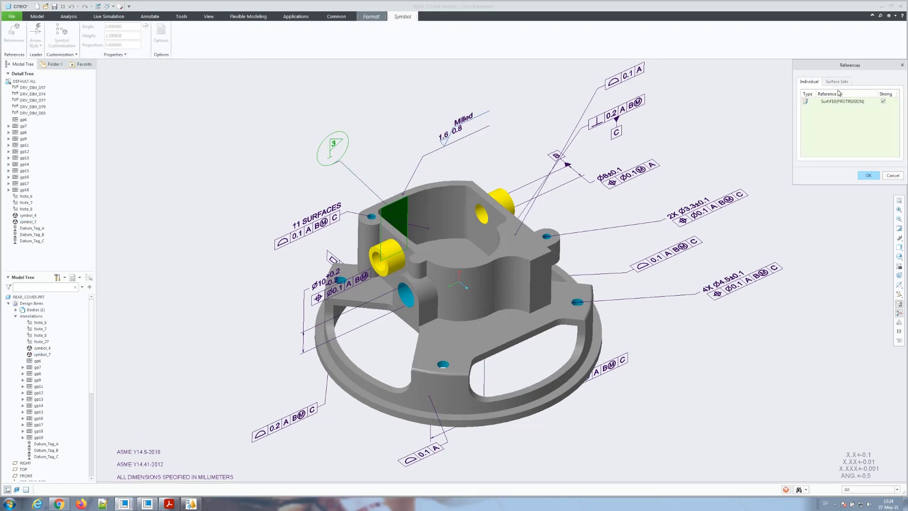
click(845, 83)
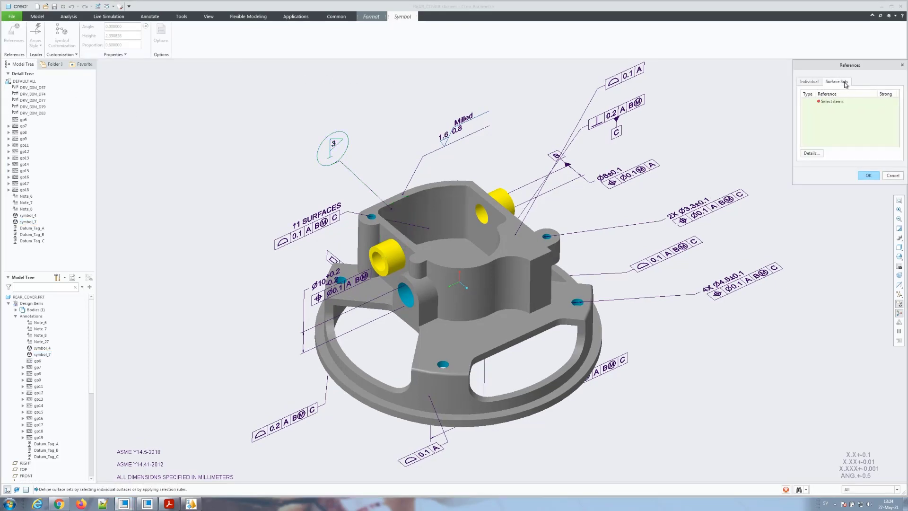
click(809, 154)
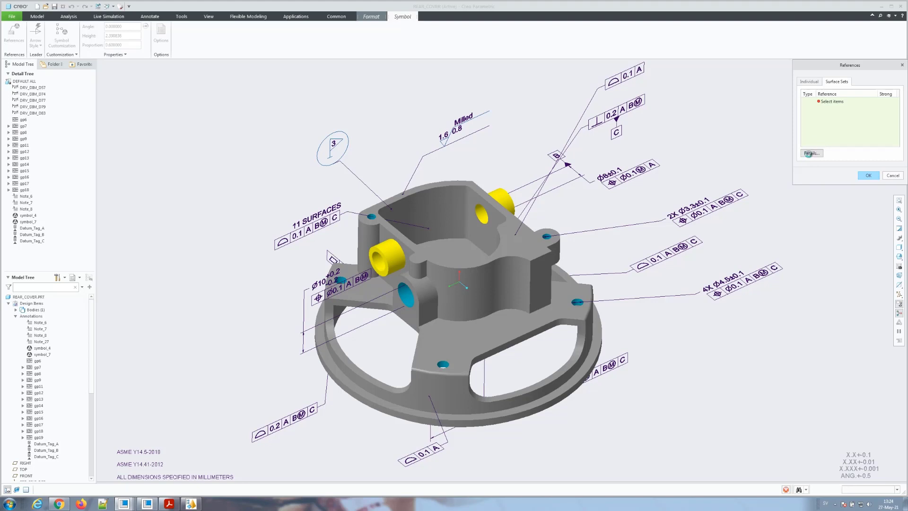
click(893, 21)
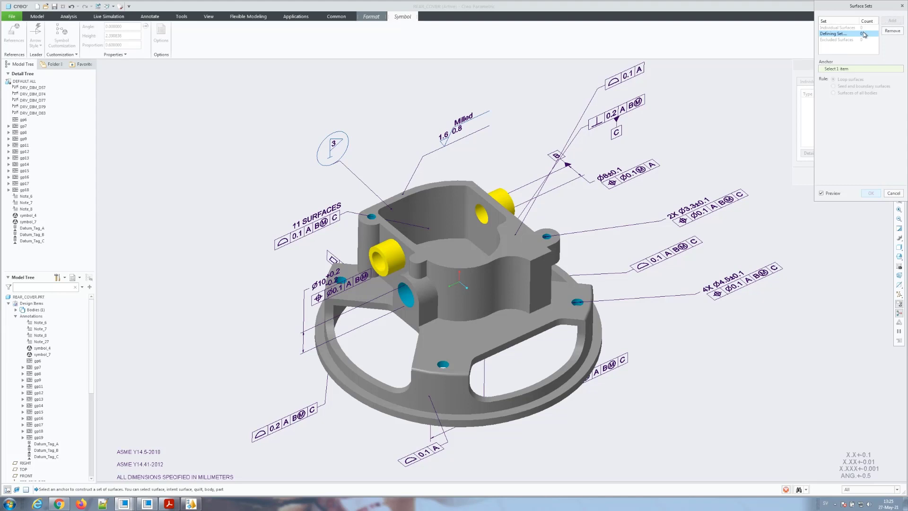
click(399, 202)
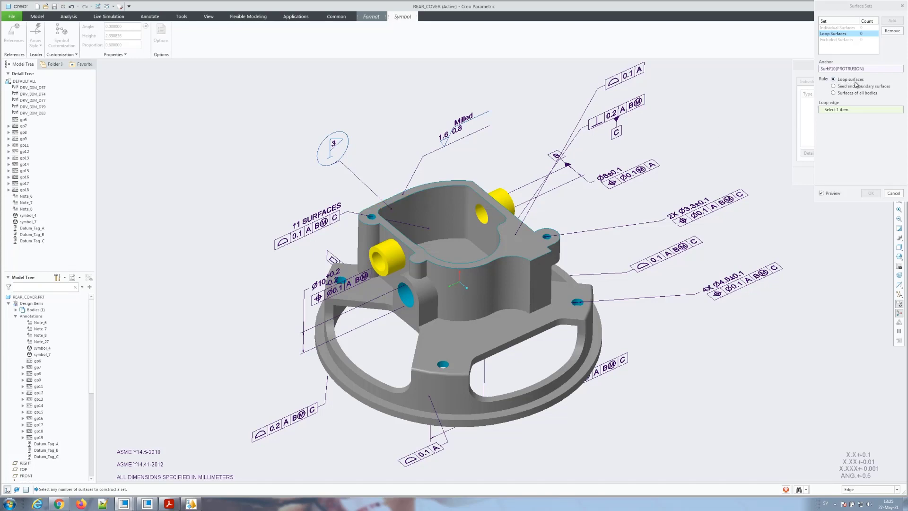
click(397, 205)
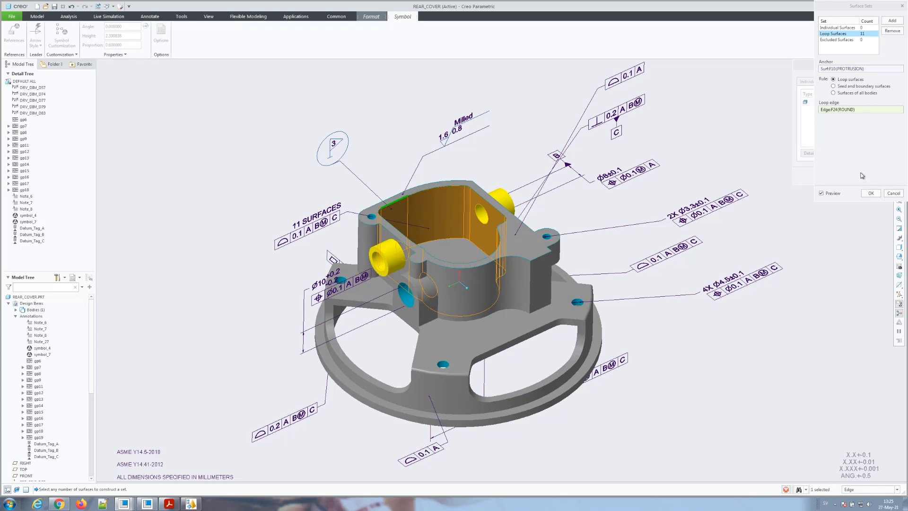
click(874, 193)
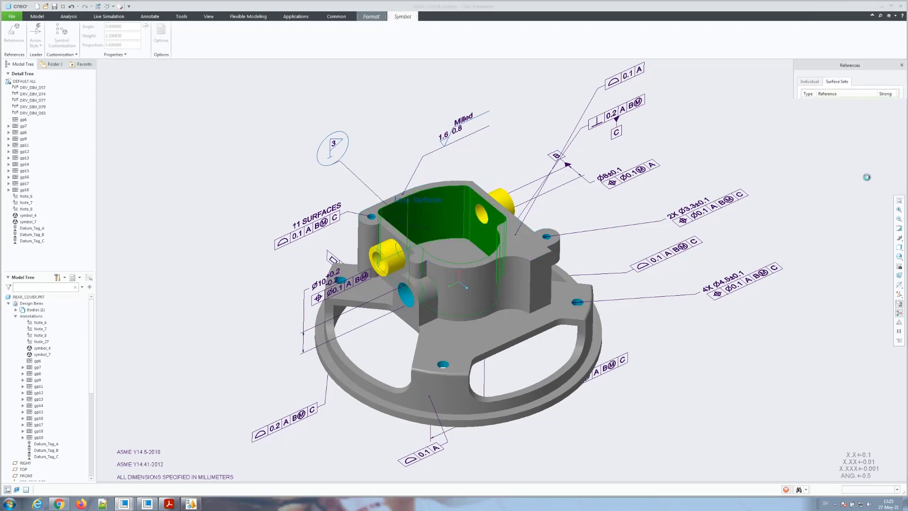
Step: Deselect the flag symbol and switch the window to 610108_.ASM
click(142, 123)
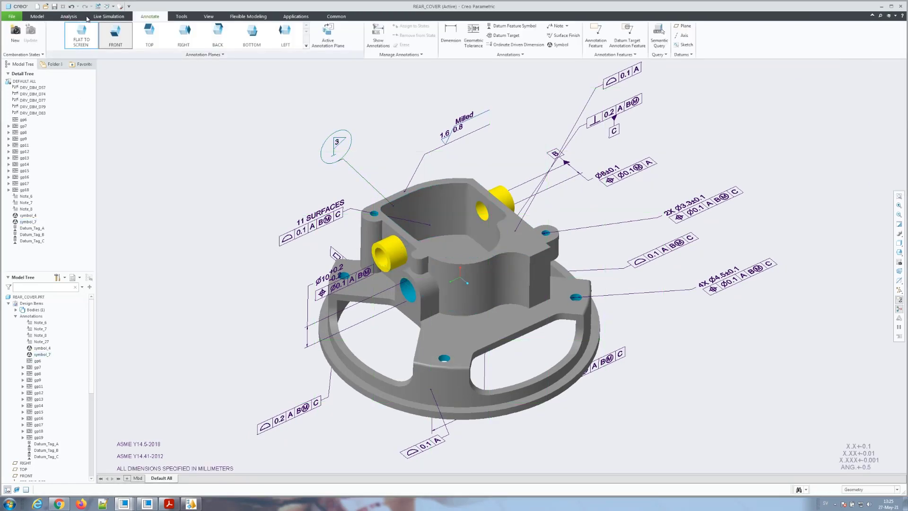
click(107, 7)
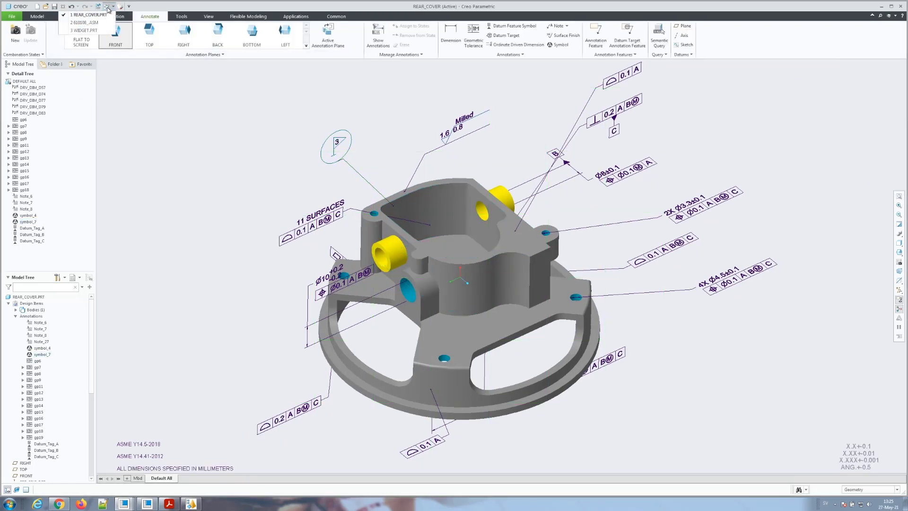
click(103, 23)
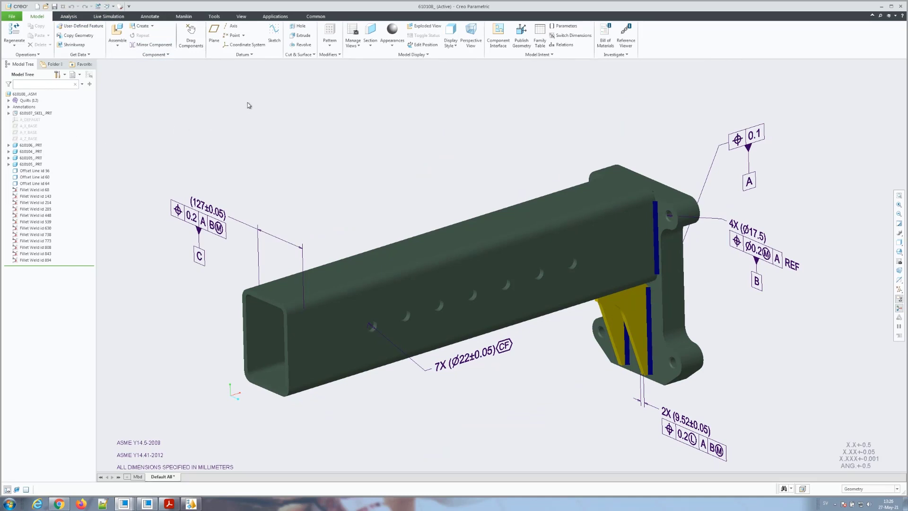
Step: Launch GD&T Advisor and open the 0.1 tolerance for editing, then cancel it
click(277, 15)
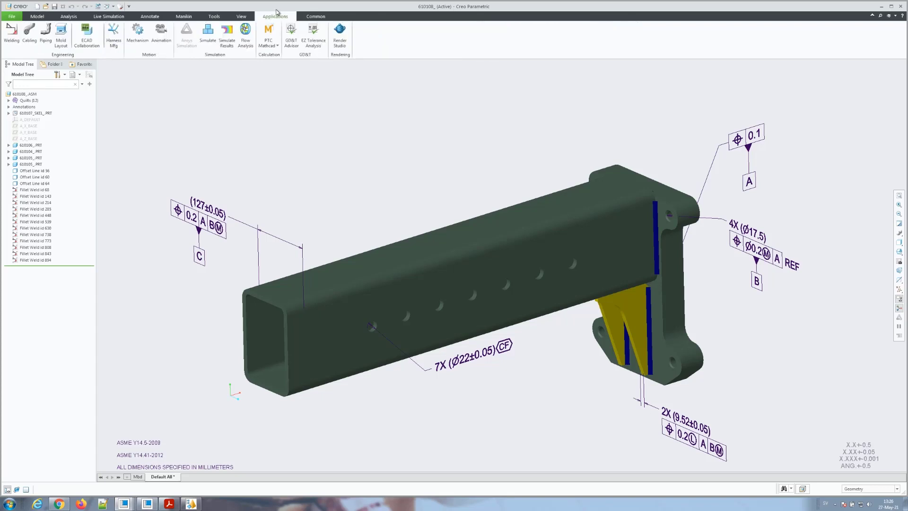
click(290, 41)
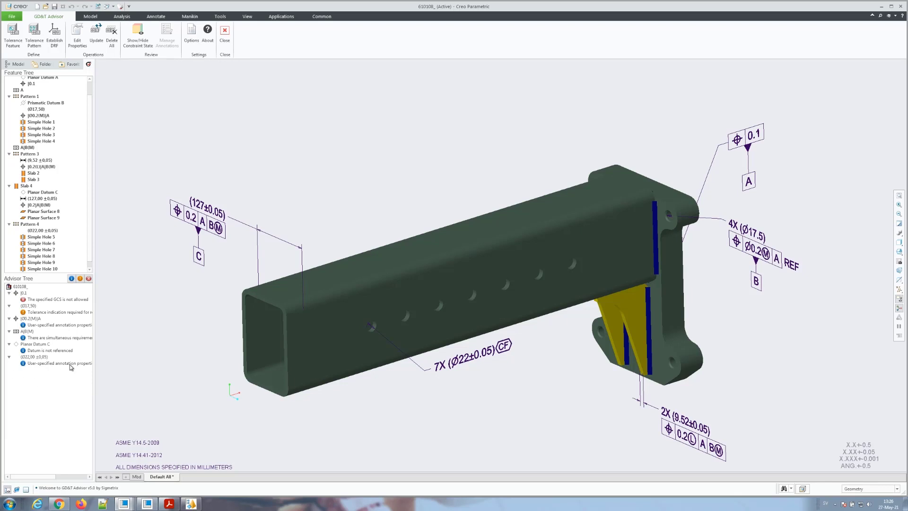
scroll(182, 267, down, 2)
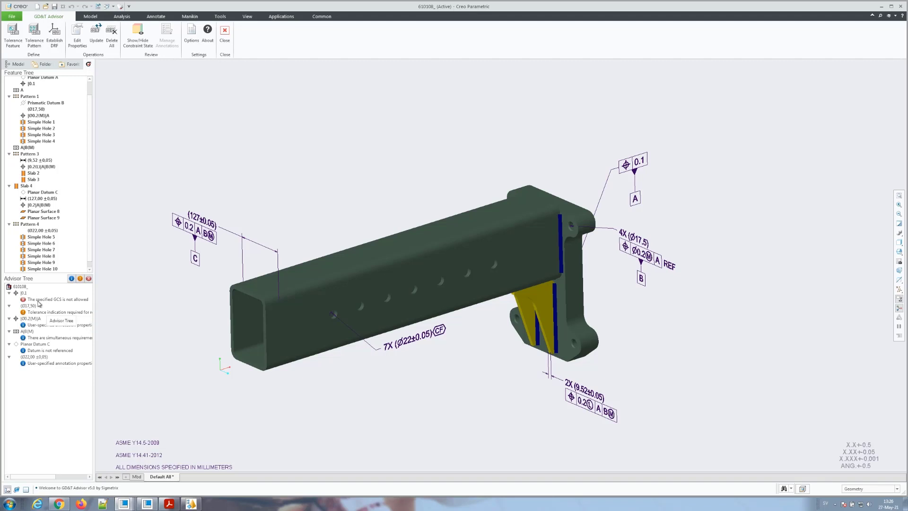
click(22, 296)
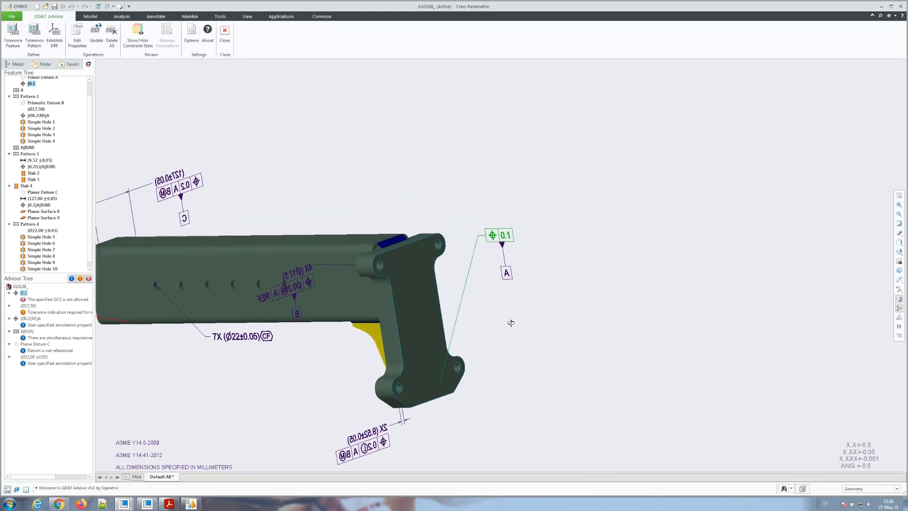
right_click(23, 294)
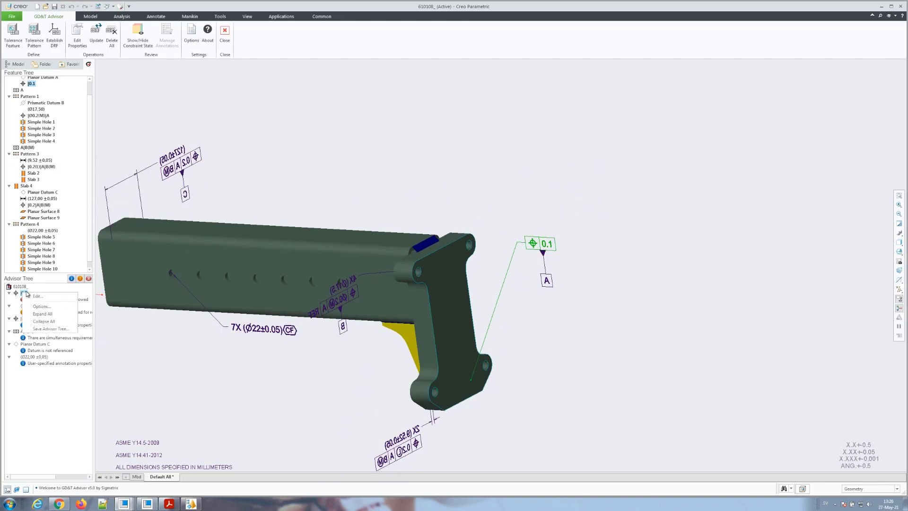
click(32, 295)
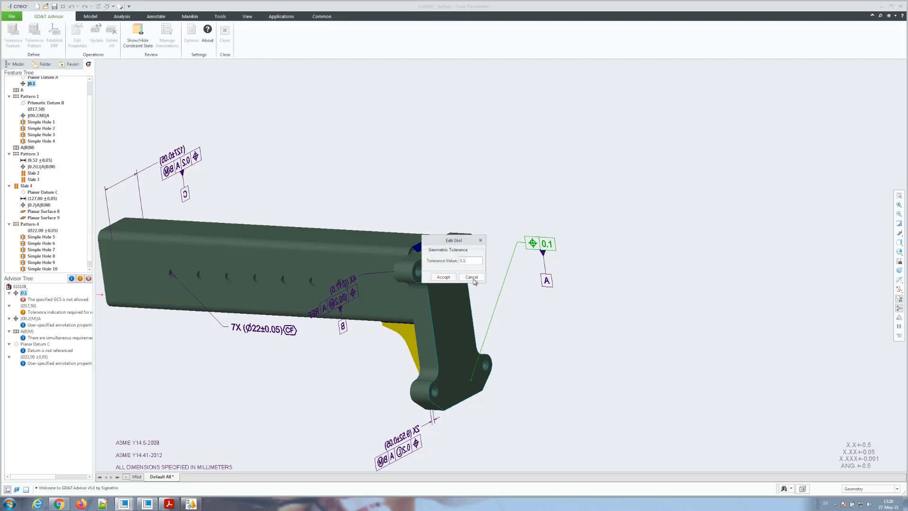
click(443, 277)
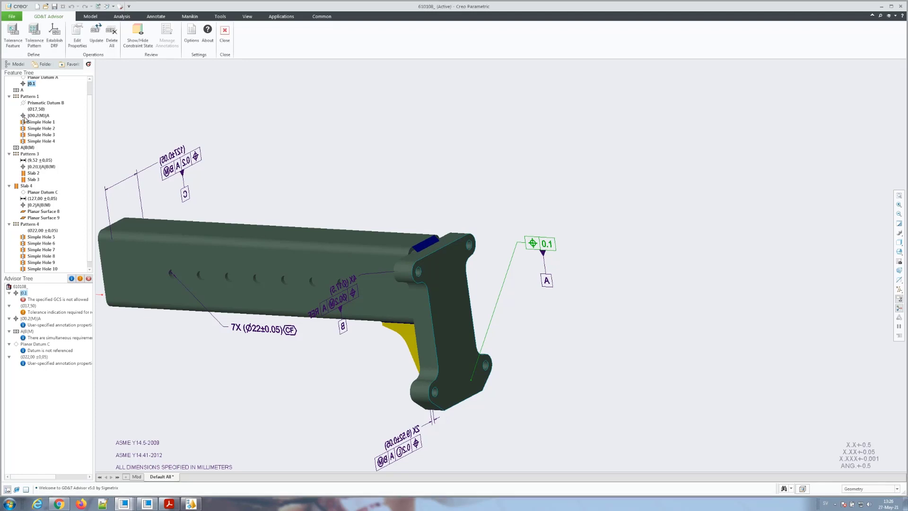
Step: Open Planar Surface 1 from the Feature Tree in the tolerance feature editor
scroll(29, 122, up, 1)
right_click(37, 86)
click(47, 97)
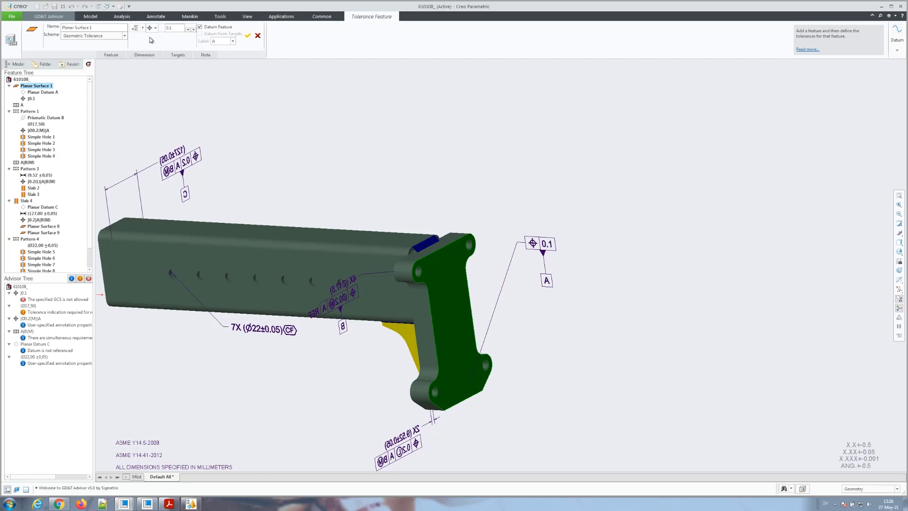
Step: Change the 0.1 geometric tolerance characteristic to Flatness and apply it
click(155, 29)
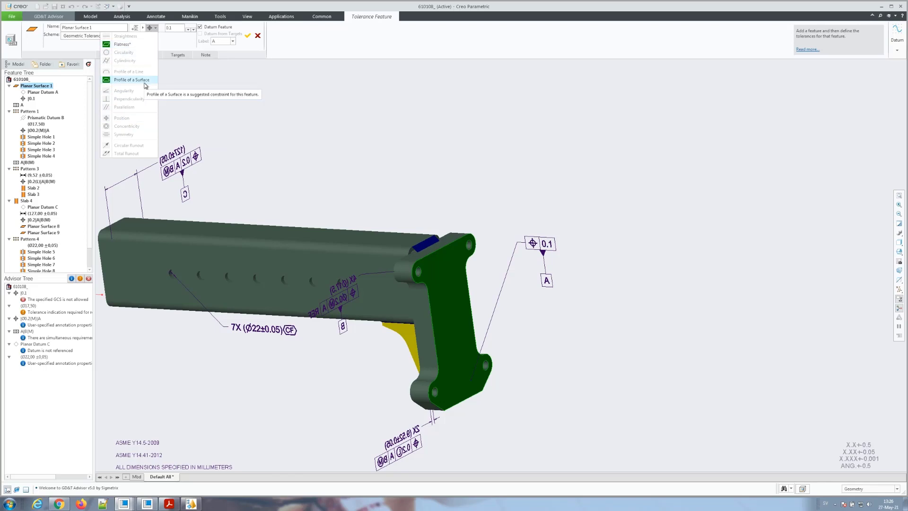
click(123, 44)
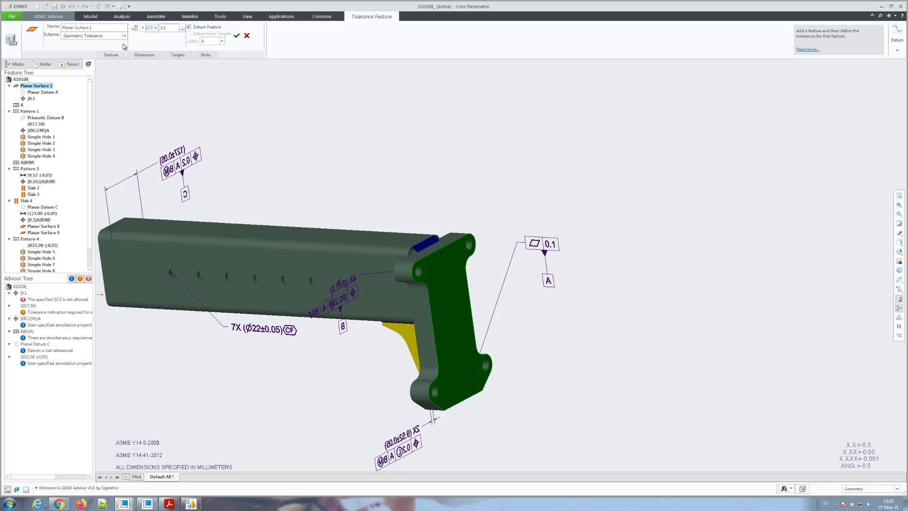
click(237, 36)
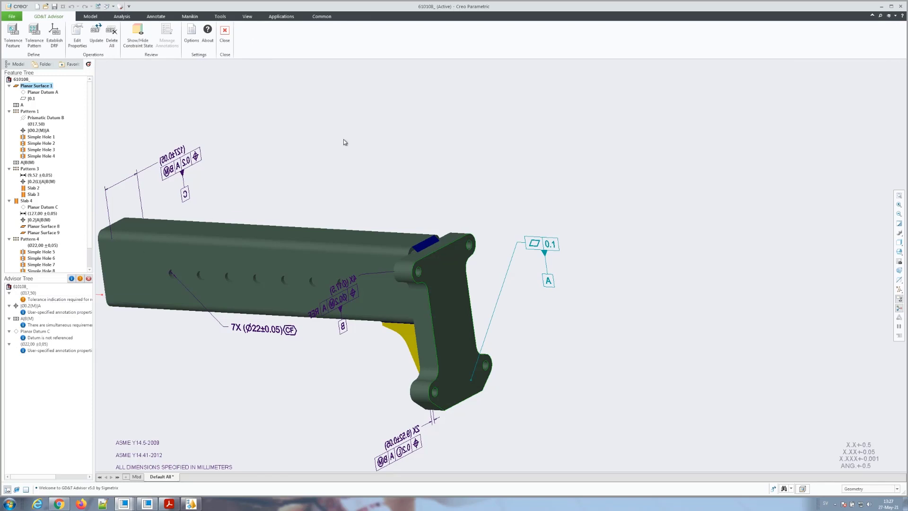
Step: Toggle the constraint state colouring on and off, then exit GD&T Advisor
scroll(362, 144, up, 4)
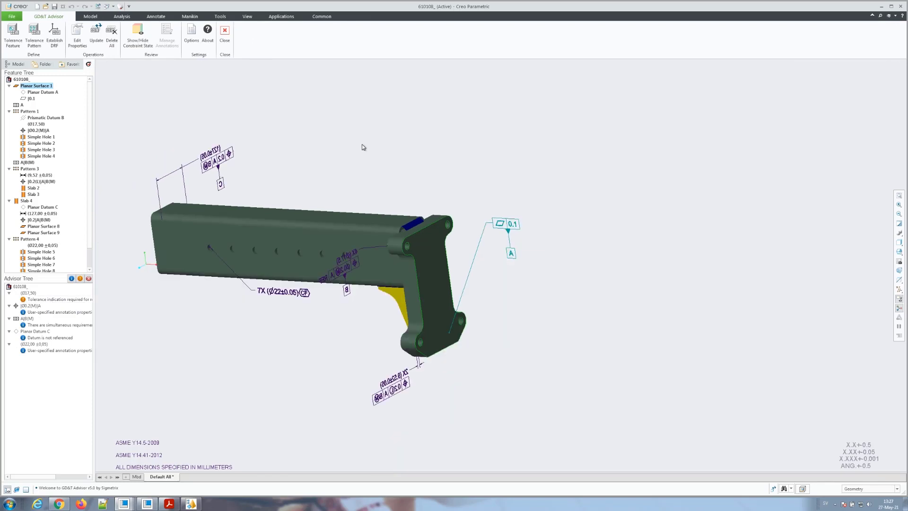
click(138, 47)
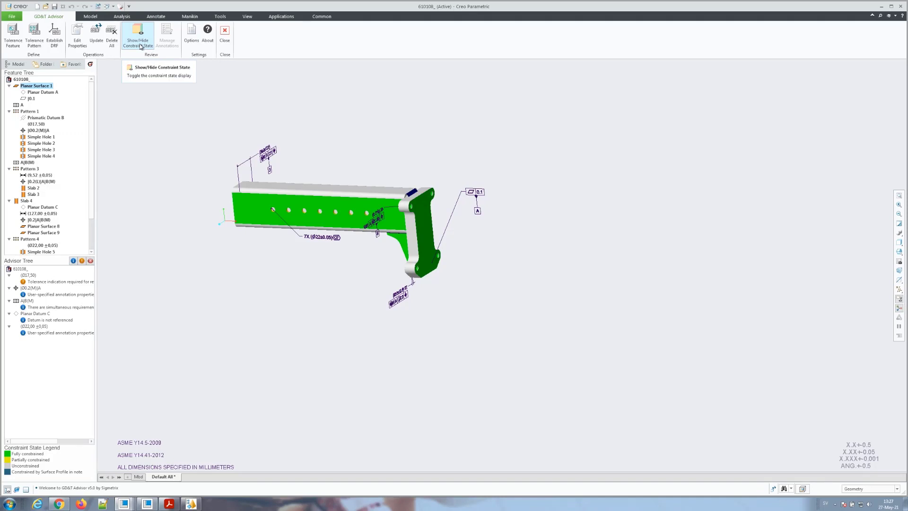
click(137, 38)
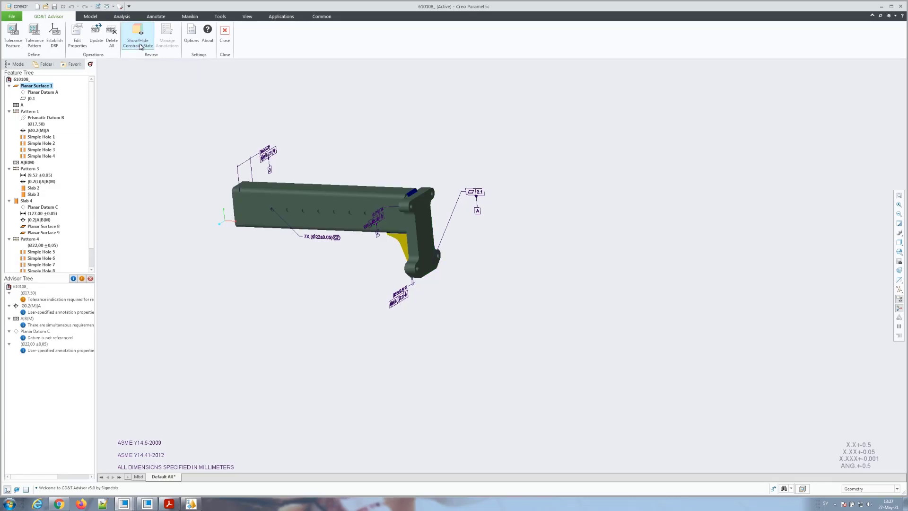
click(225, 33)
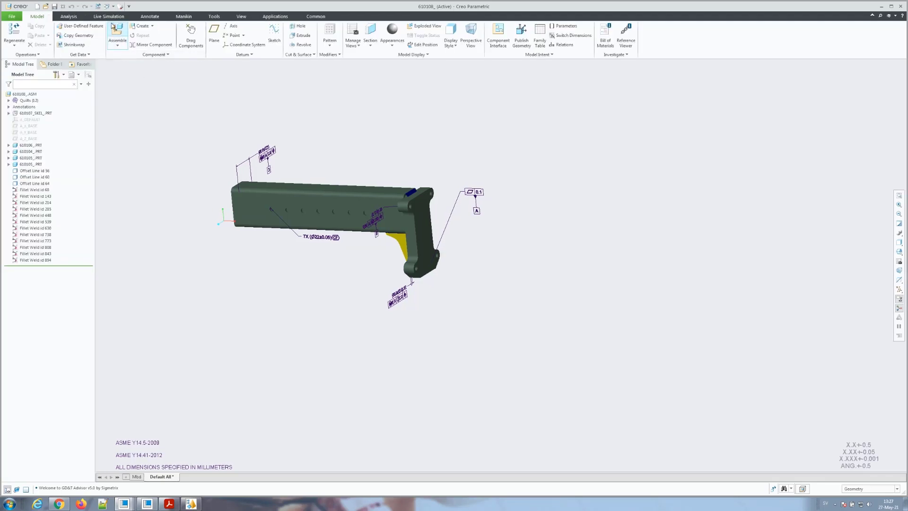
Step: Switch to WIDGET.PRT, run GD&T Advisor on it, and open Manage Annotations
click(108, 6)
click(85, 30)
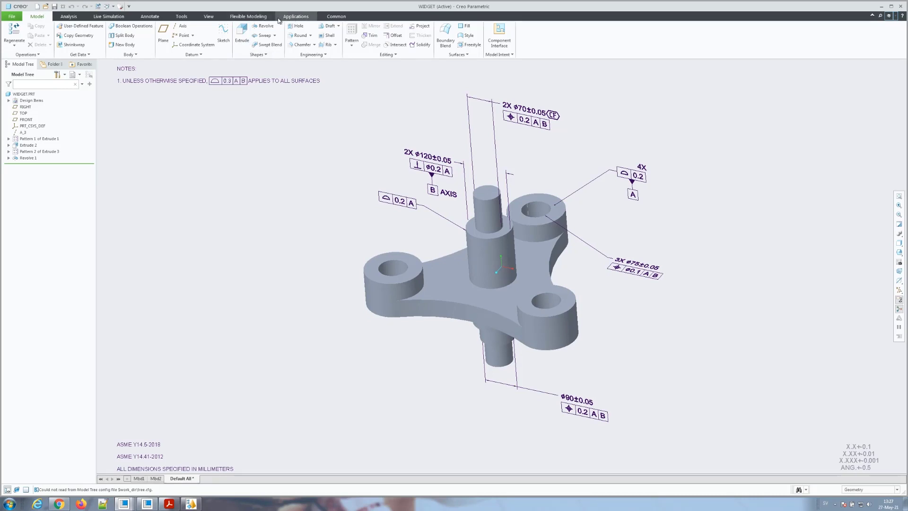
click(288, 18)
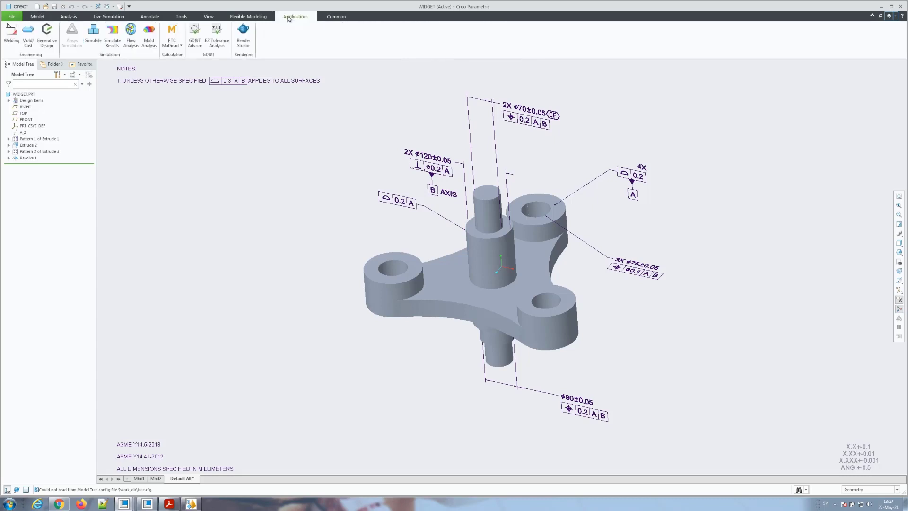
click(194, 40)
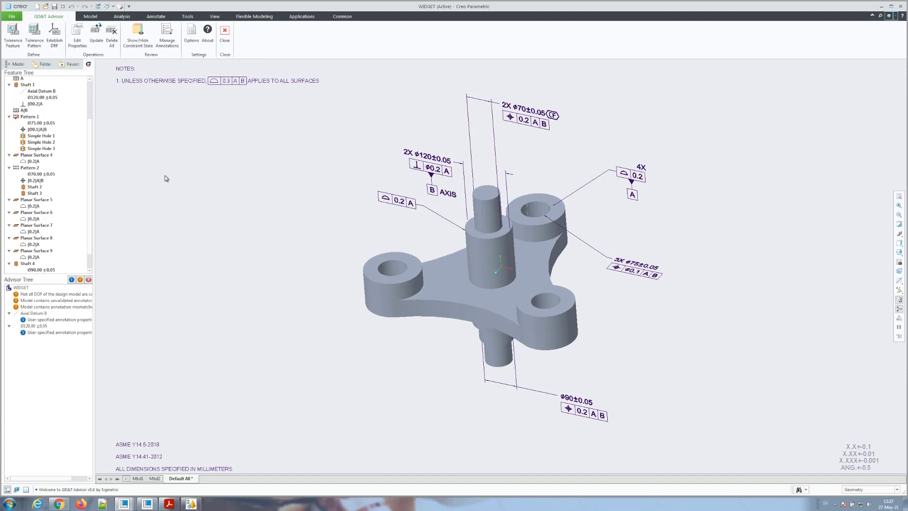
click(163, 42)
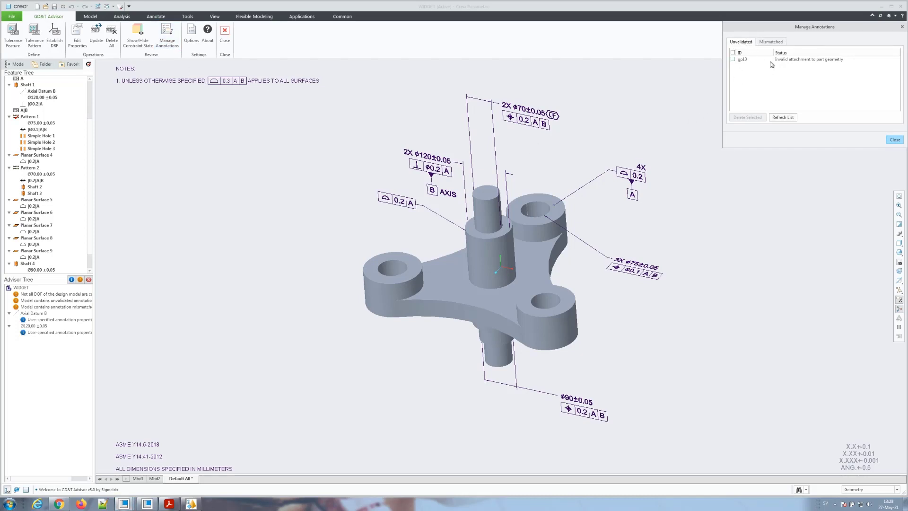
Step: Drag gp13's 0.2 A profile frame onto the boss's top edge, then refresh the unvalidated list
click(785, 61)
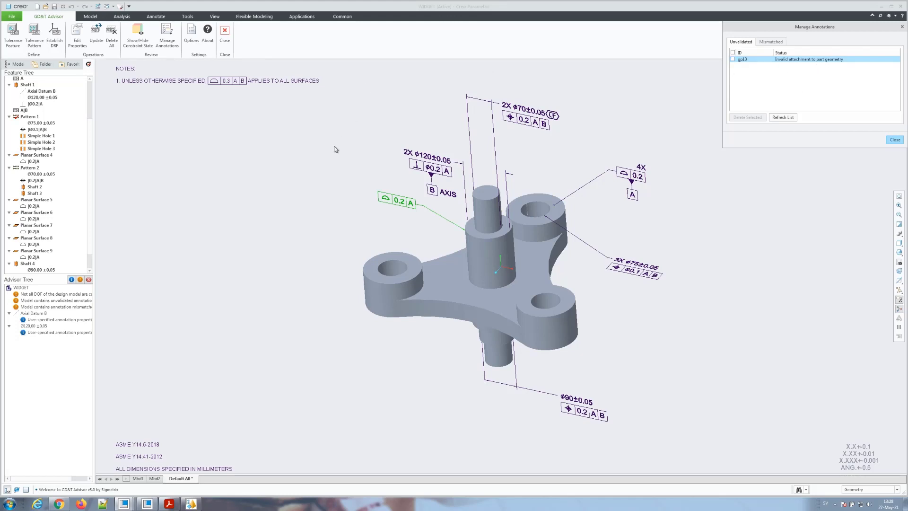
click(339, 181)
click(394, 198)
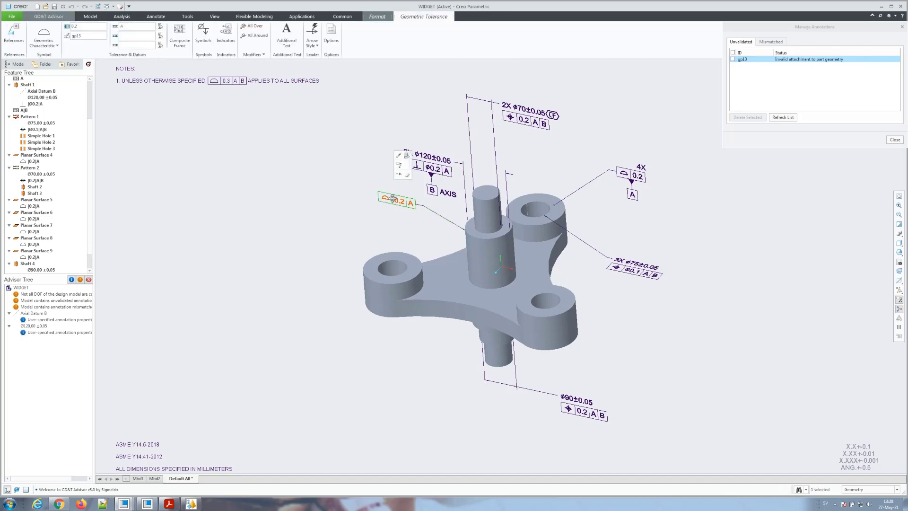
right_click(391, 198)
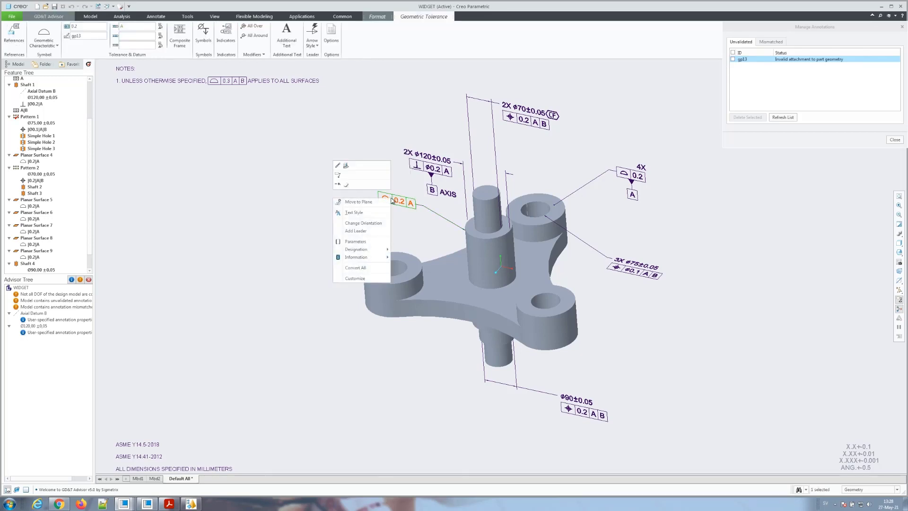
drag(385, 199, 420, 199)
scroll(470, 233, down, 3)
click(470, 233)
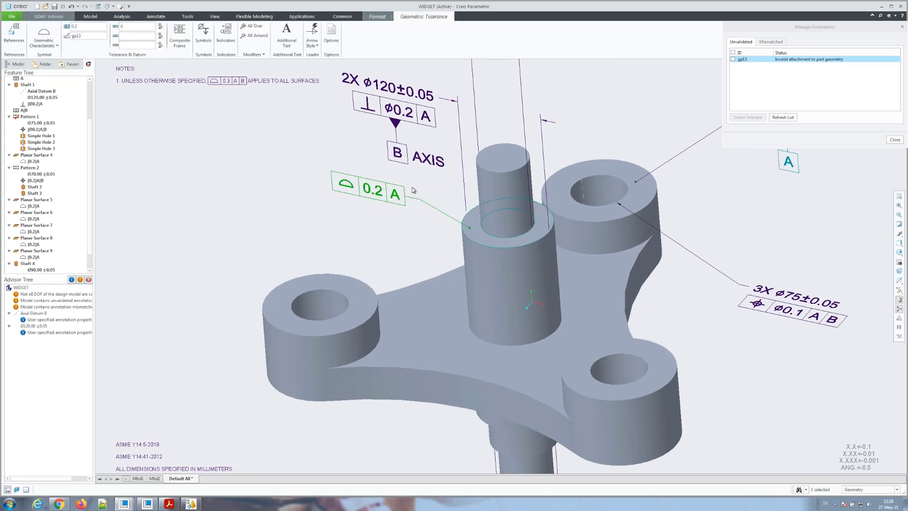
click(57, 19)
click(783, 117)
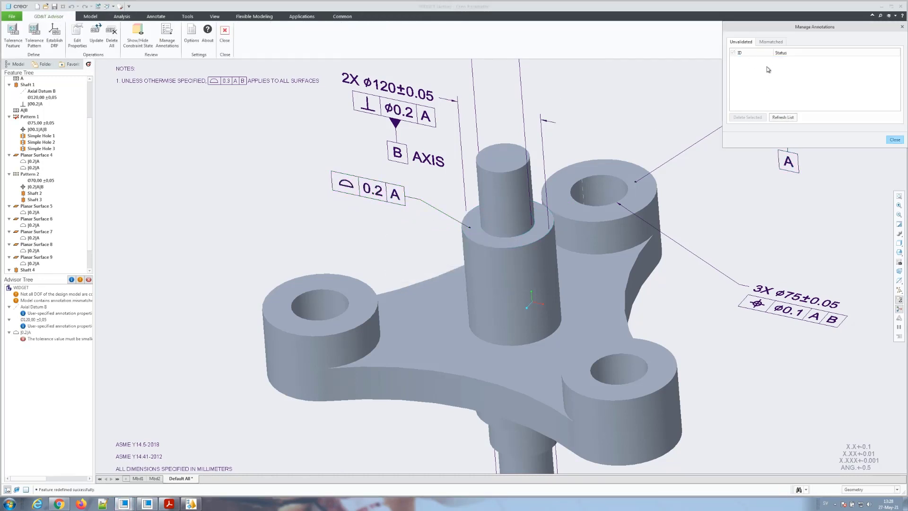
Step: On the Mismatched tab, check gp0 and update it so the profile annotation reads 3X
click(770, 42)
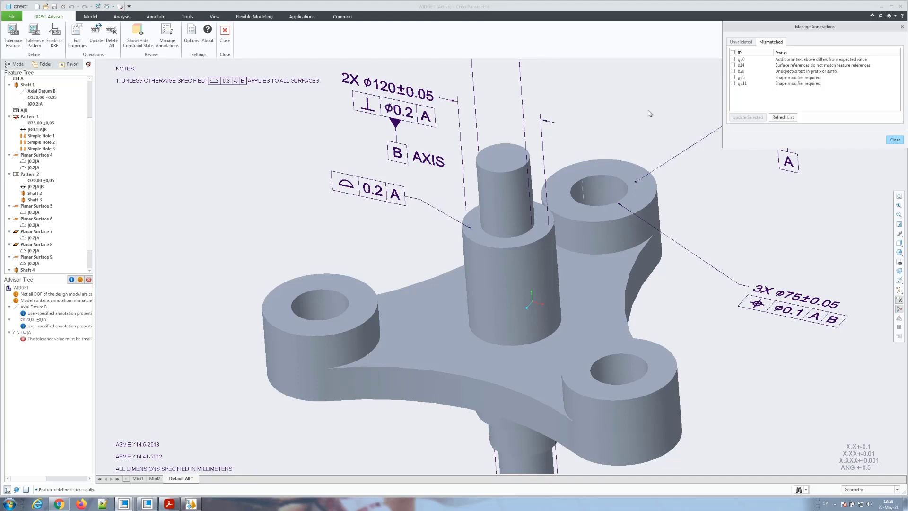
scroll(165, 326, down, 5)
scroll(302, 360, up, 2)
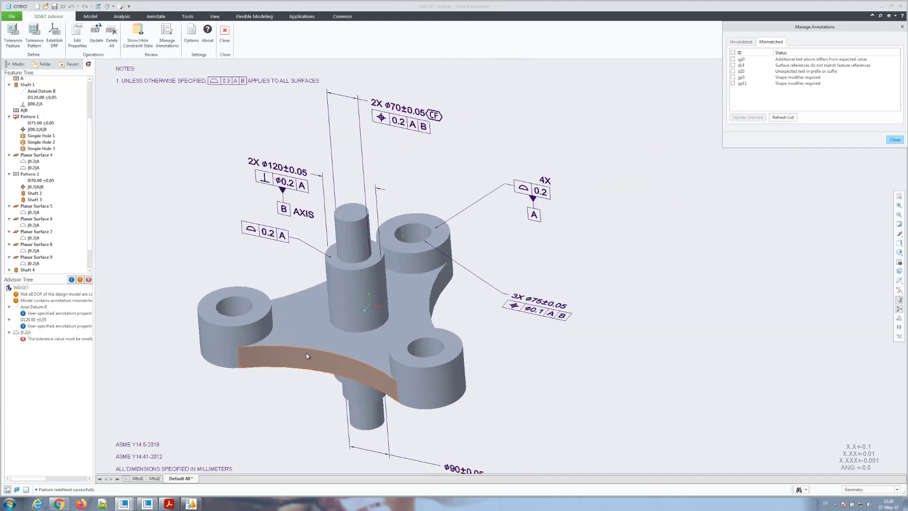
click(801, 59)
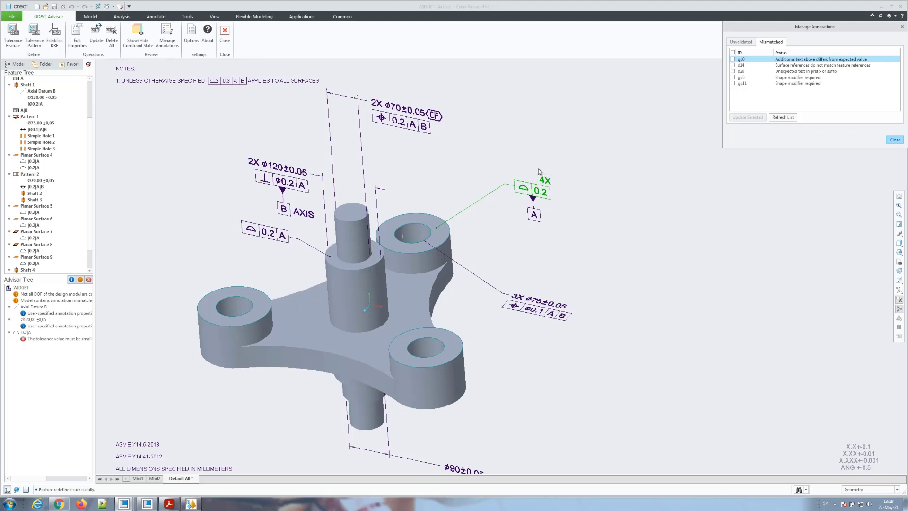
click(732, 59)
click(737, 118)
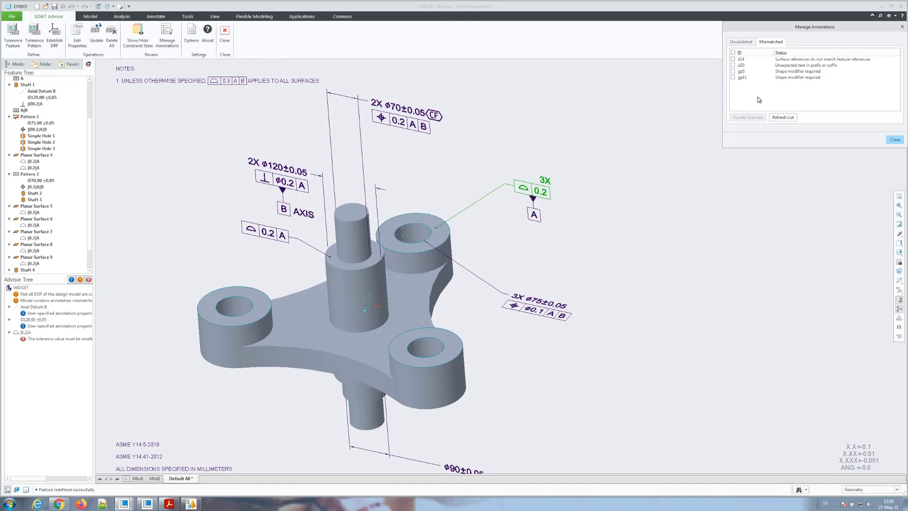
Step: Select d14 and its 3X ø75 dimension in the model
click(777, 60)
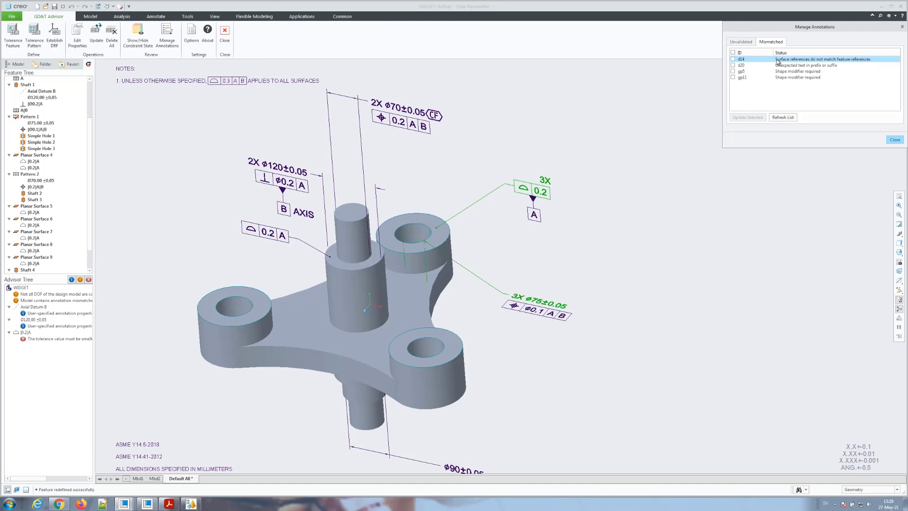
click(547, 290)
click(538, 302)
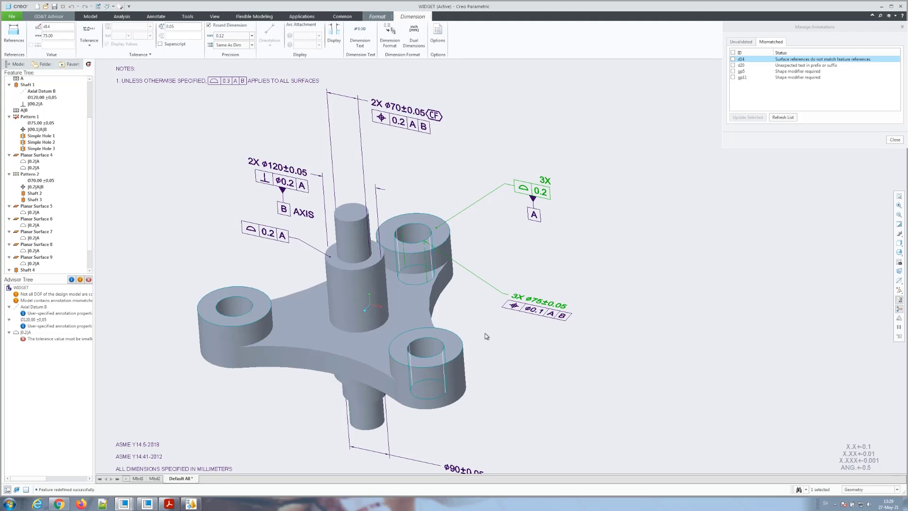
Step: Check d14 and d20 in the Mismatched list and update both annotations
click(733, 59)
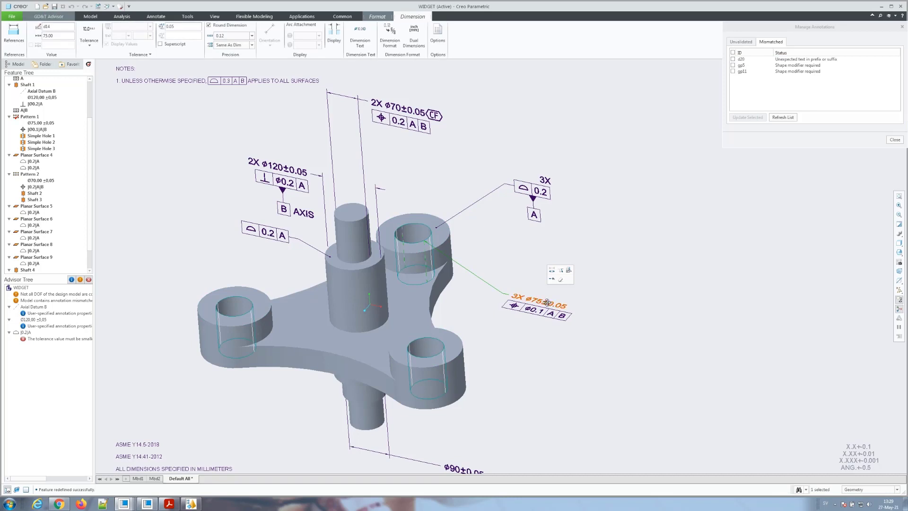
click(768, 59)
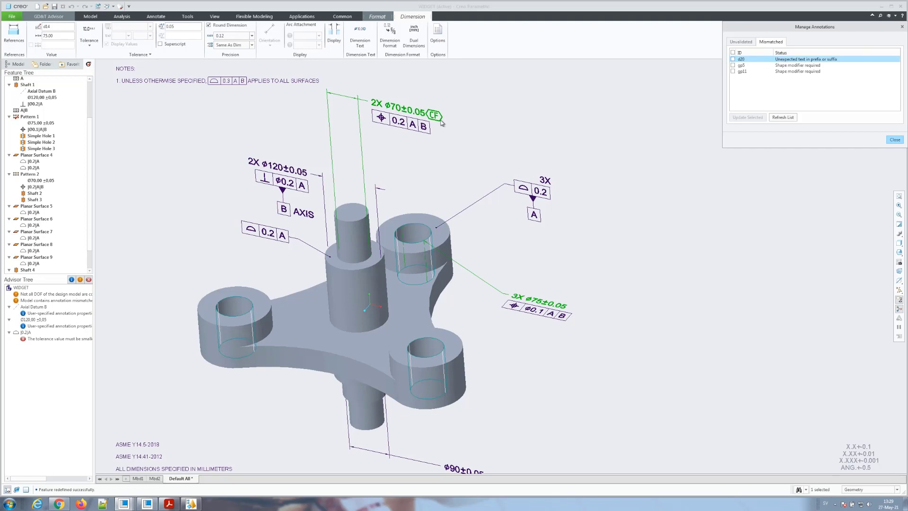
click(732, 60)
click(749, 118)
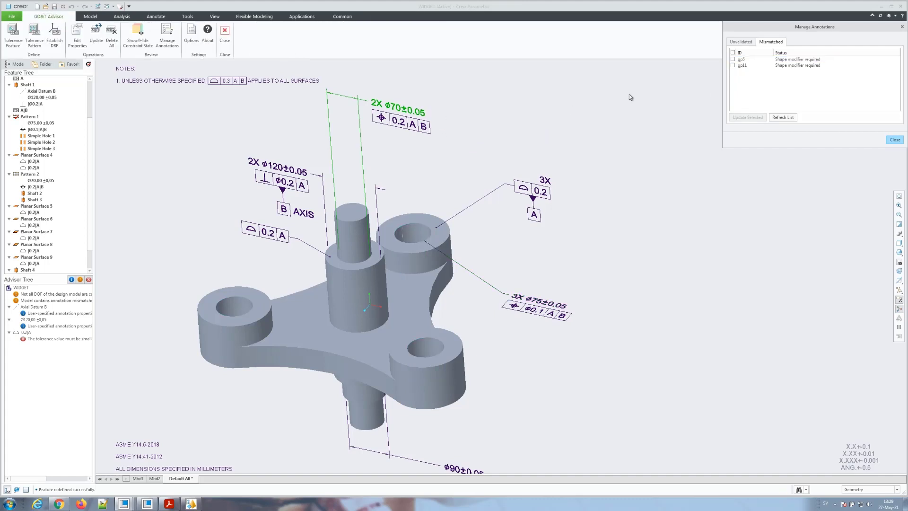
Step: Review mismatches gp5 and gp11, locating their ø70 and ø90 position frames on the model
click(741, 60)
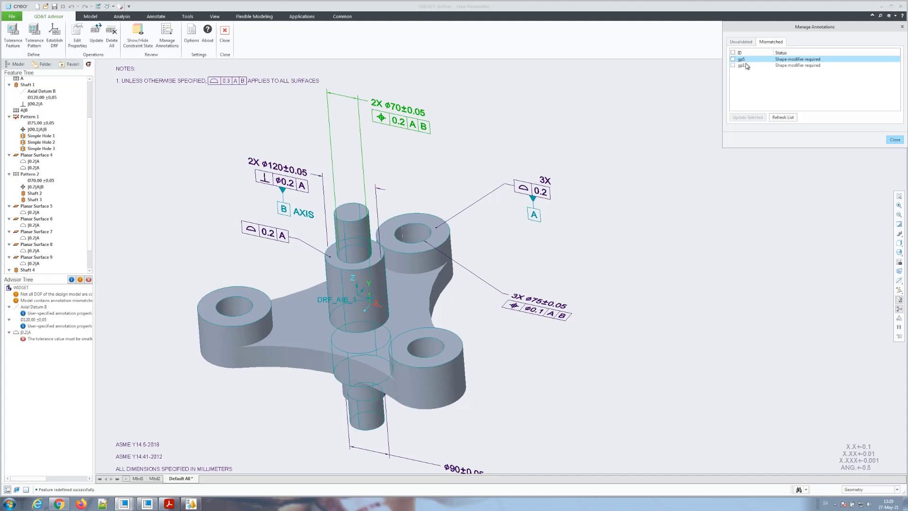
click(742, 65)
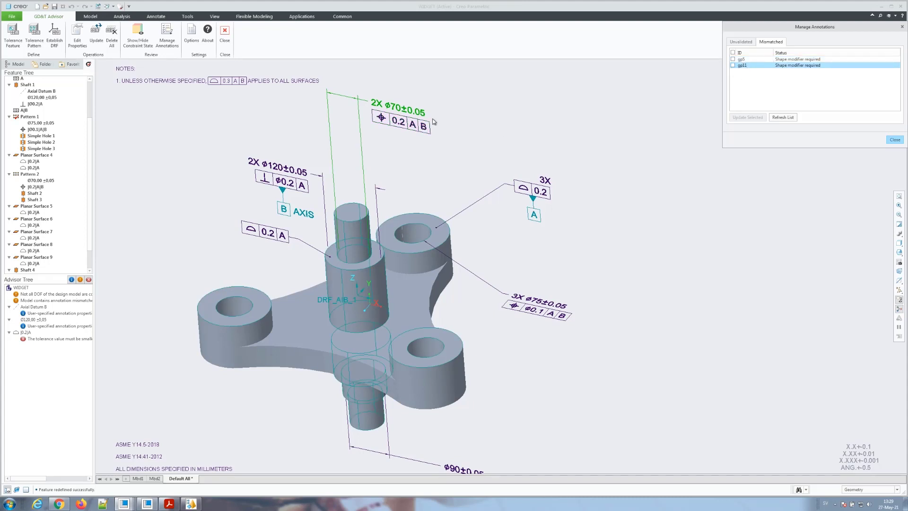
scroll(487, 121, down, 2)
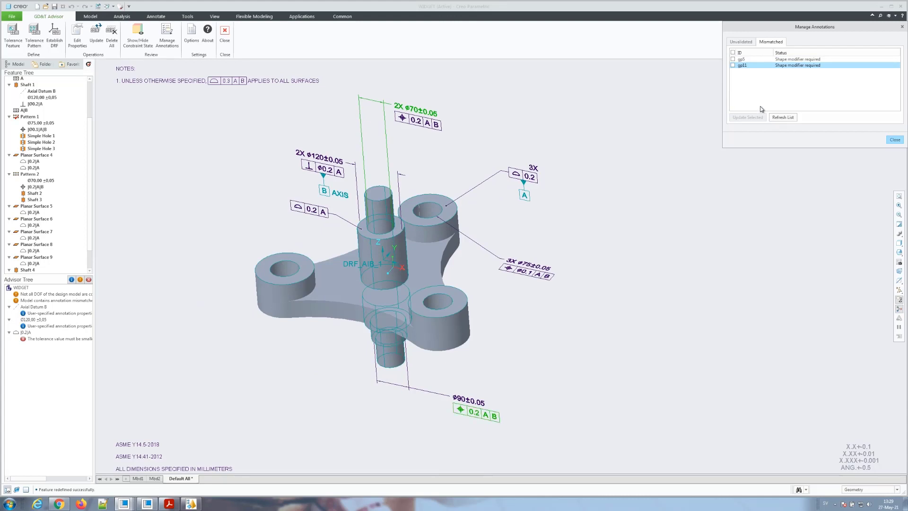
click(759, 60)
click(741, 66)
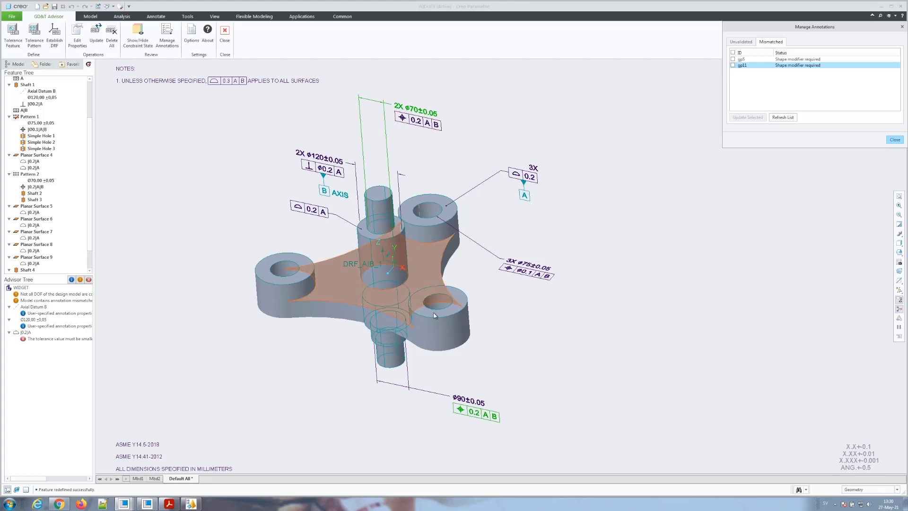
click(473, 415)
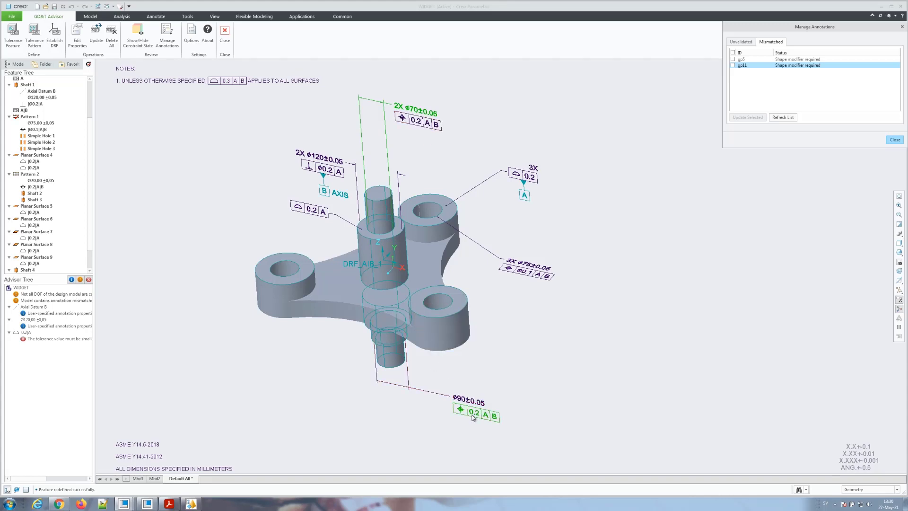
Step: Update gp5 and gp11 so both position frames read ⌀0.2, then close GD&T Advisor
click(732, 52)
click(748, 118)
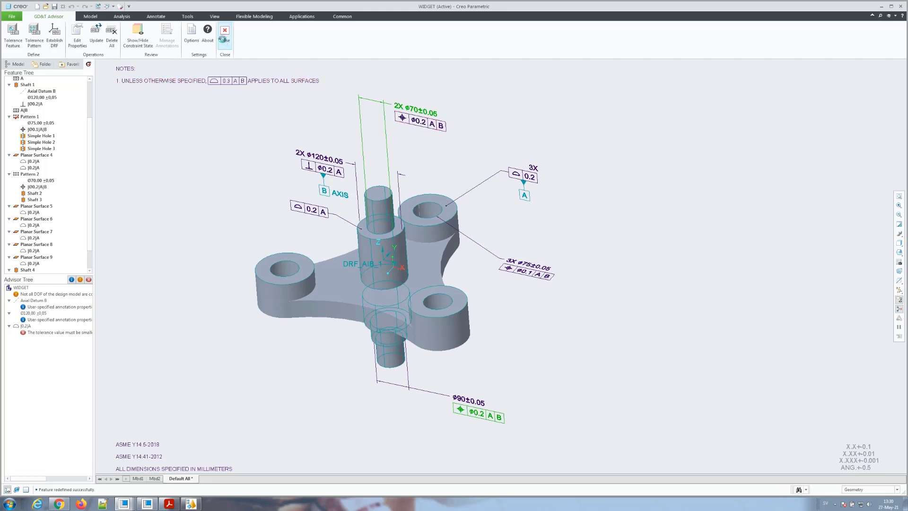
click(224, 39)
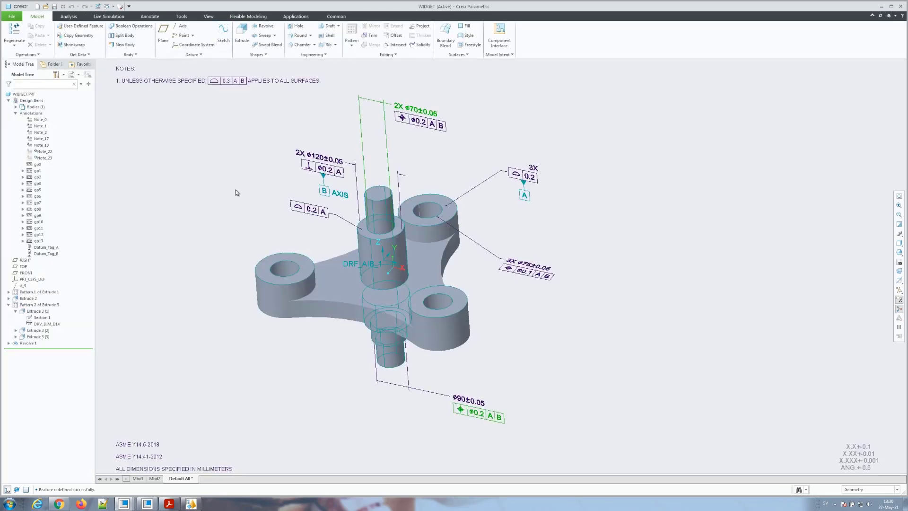